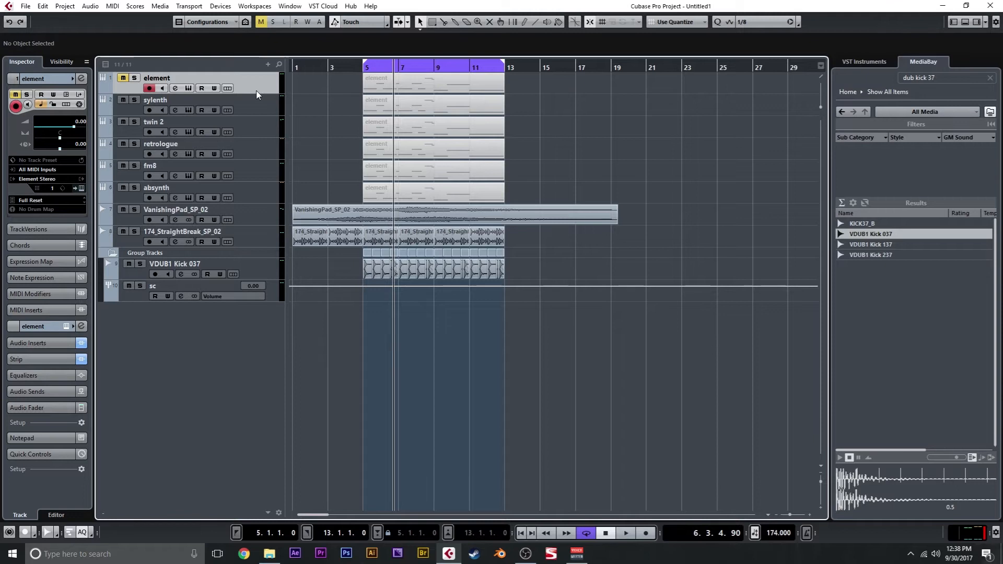
Go through the synth tracks one by one from sylenth to absynth and place the playhead at bar 5.
{"action": "left_click", "coordinate": [259, 113]}
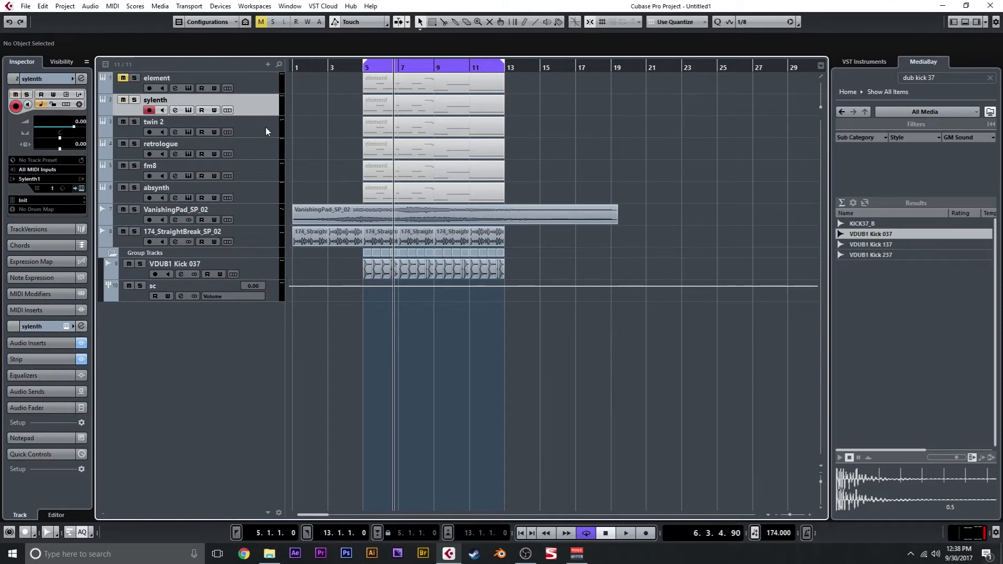
{"action": "left_click", "coordinate": [272, 127]}
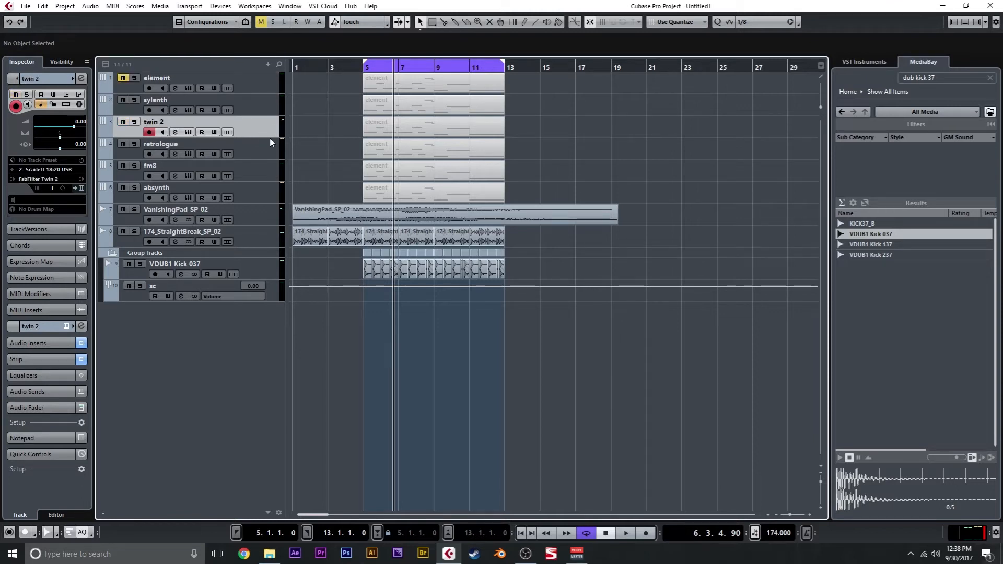
{"action": "left_click", "coordinate": [270, 153]}
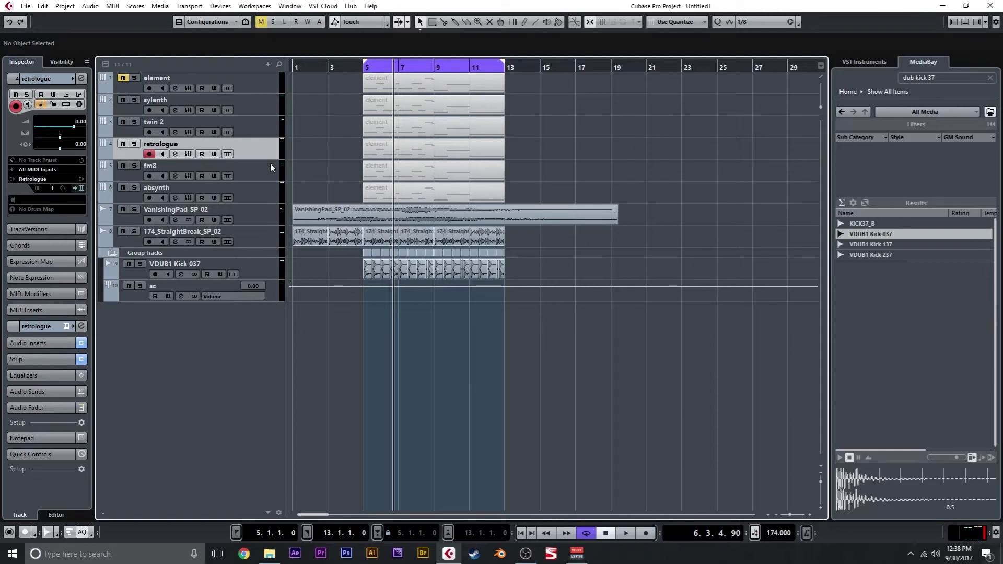
{"action": "left_click", "coordinate": [271, 167]}
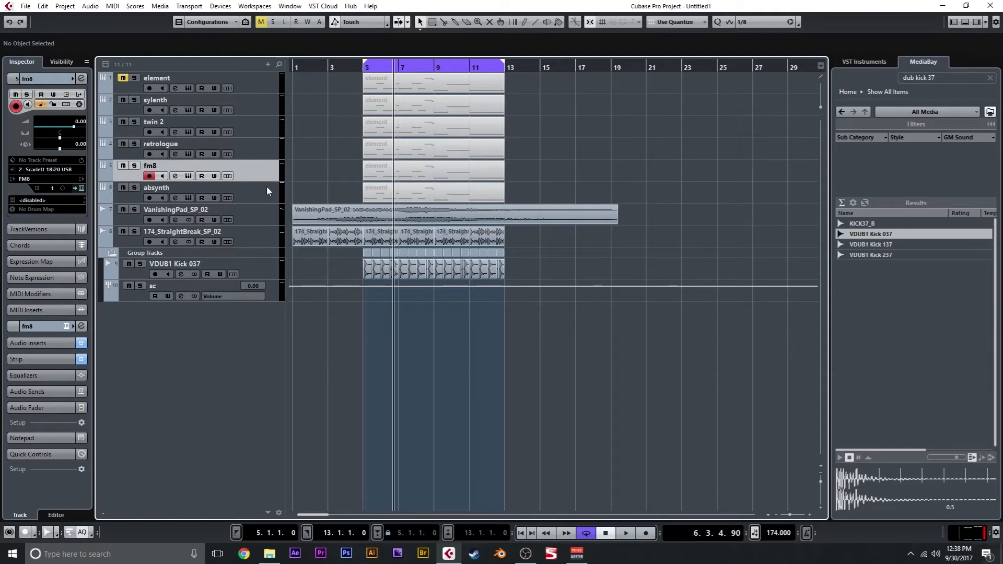
{"action": "left_click", "coordinate": [268, 188]}
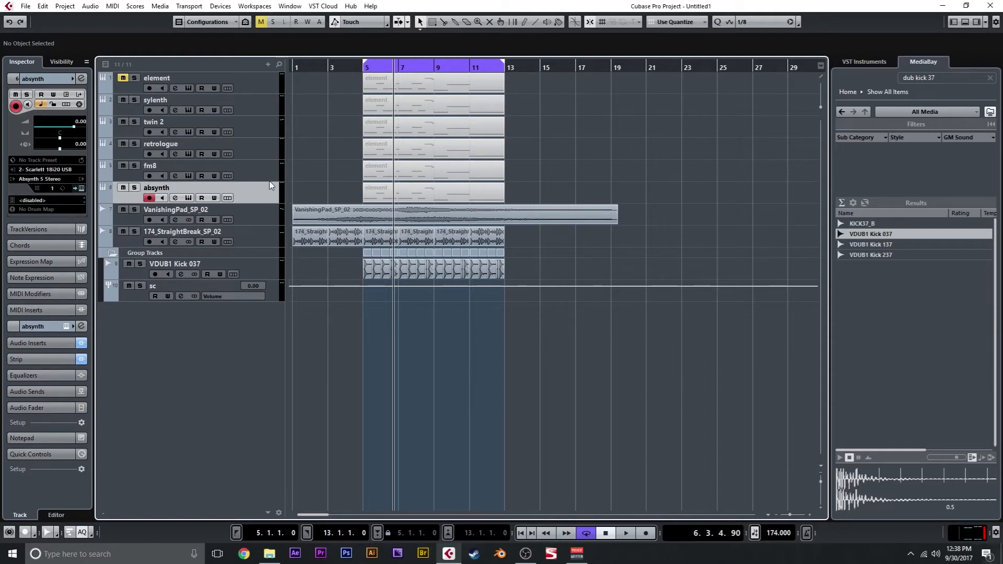
{"action": "left_click", "coordinate": [362, 72]}
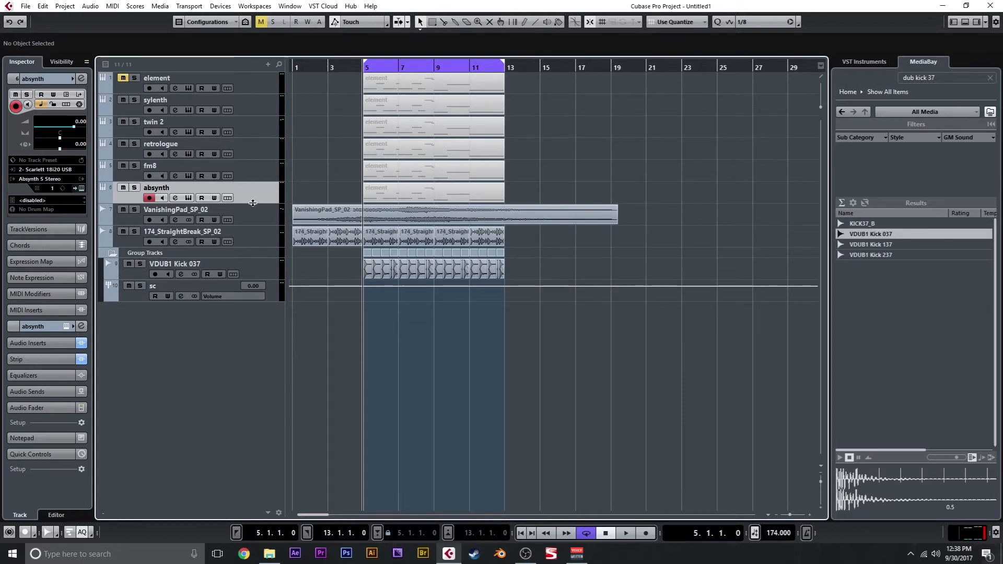
{"action": "left_click", "coordinate": [272, 86]}
{"action": "left_click", "coordinate": [272, 194]}
{"action": "left_click", "coordinate": [260, 102]}
{"action": "left_click", "coordinate": [263, 86]}
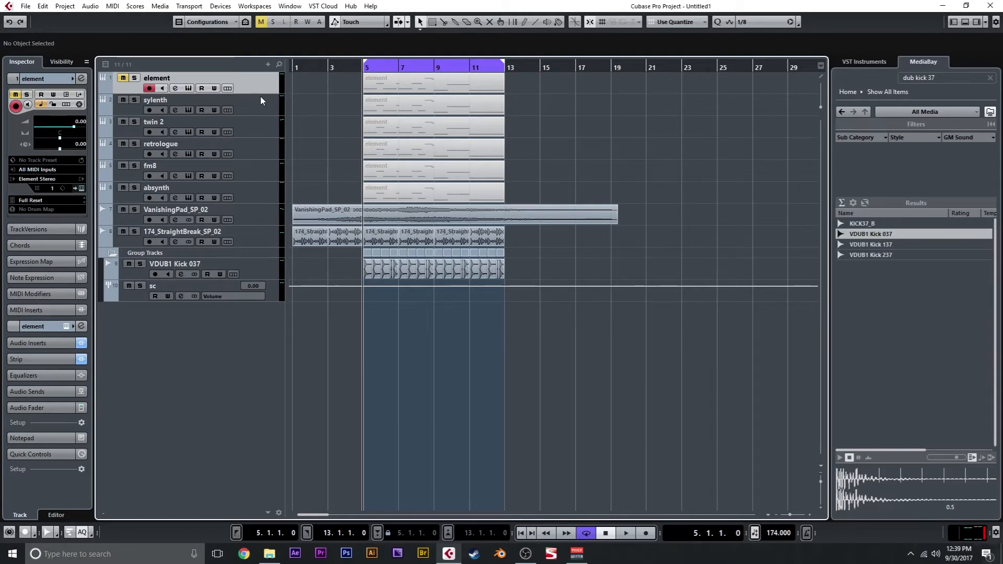
{"action": "left_click_drag", "start_coordinate": [336, 85], "coordinate": [438, 201]}
{"action": "left_click_drag", "start_coordinate": [515, 87], "coordinate": [469, 190]}
{"action": "left_click", "coordinate": [531, 160]}
Open the MixConsole, examine the insert effects and channel strip saturation on the synth channels, and close it.
{"action": "key", "text": "F3"}
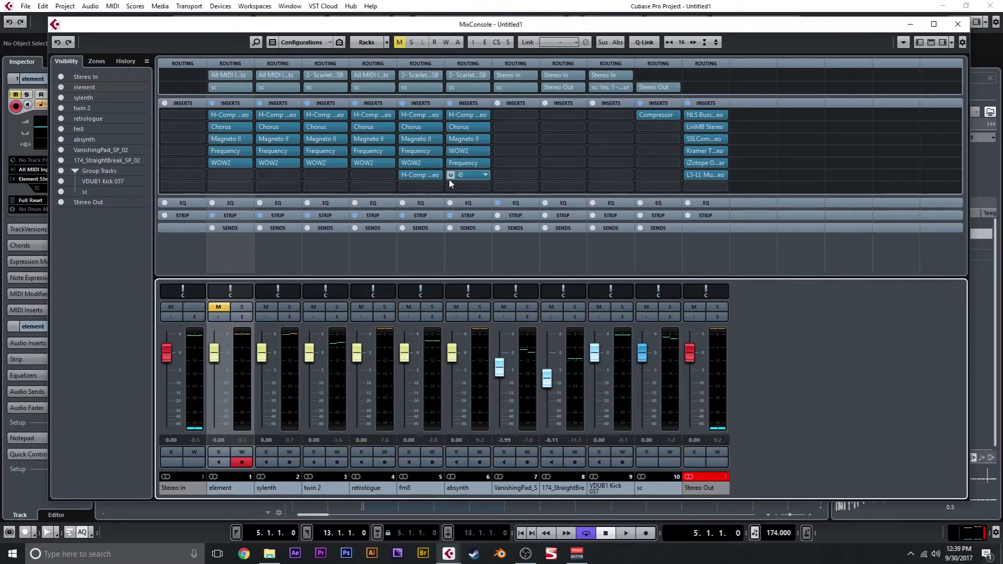
{"action": "left_click", "coordinate": [463, 216]}
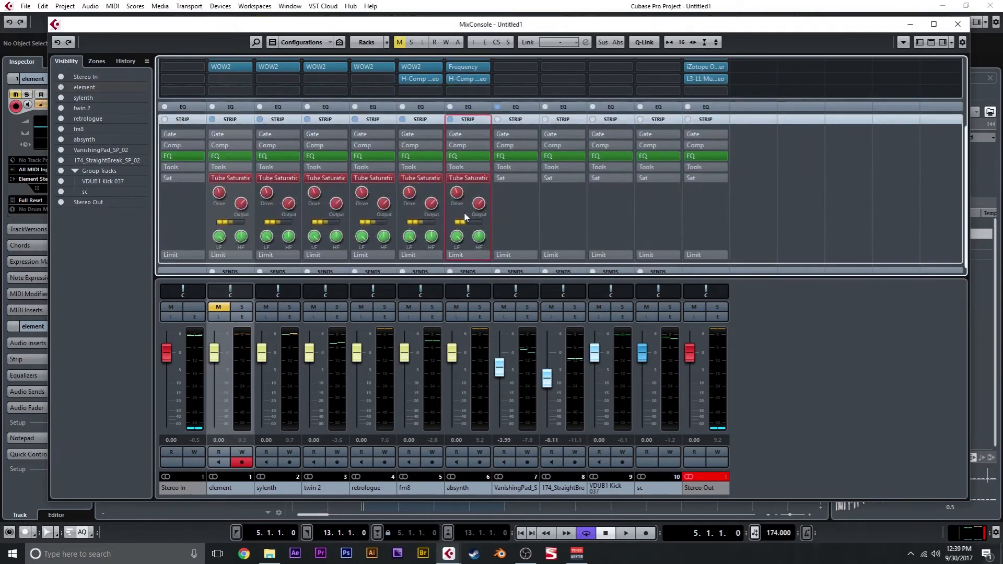
{"action": "left_click", "coordinate": [230, 121]}
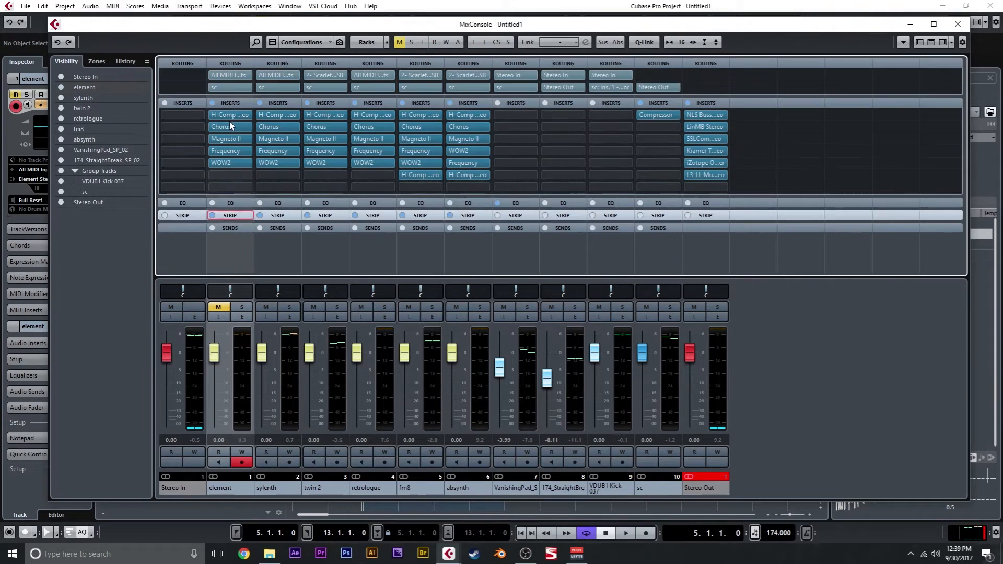
{"action": "left_click", "coordinate": [957, 24]}
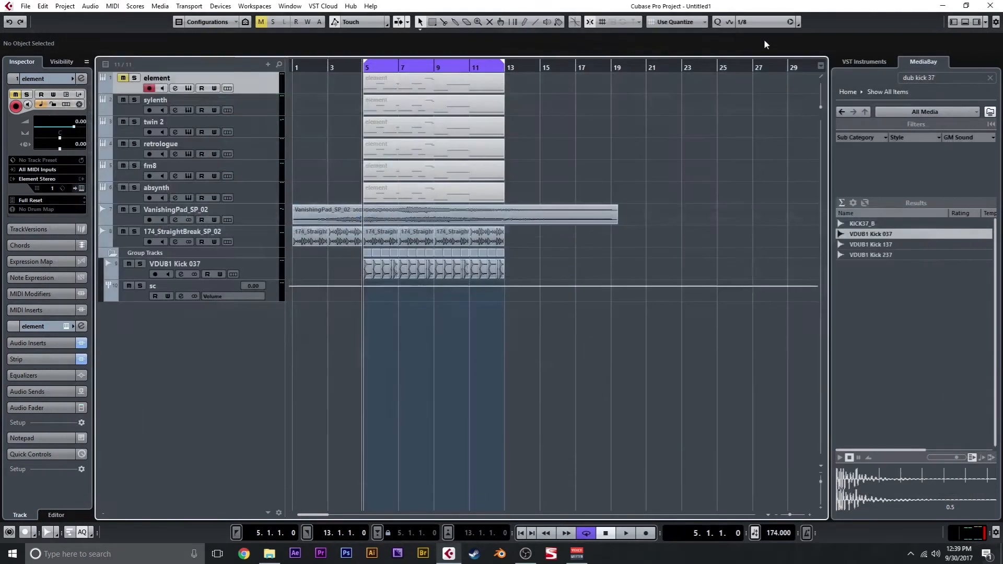
Unmute the MIDI part on the element track with the Mute tool, unmute the track itself, and audition it with the drums.
{"action": "right_click", "coordinate": [340, 93]}
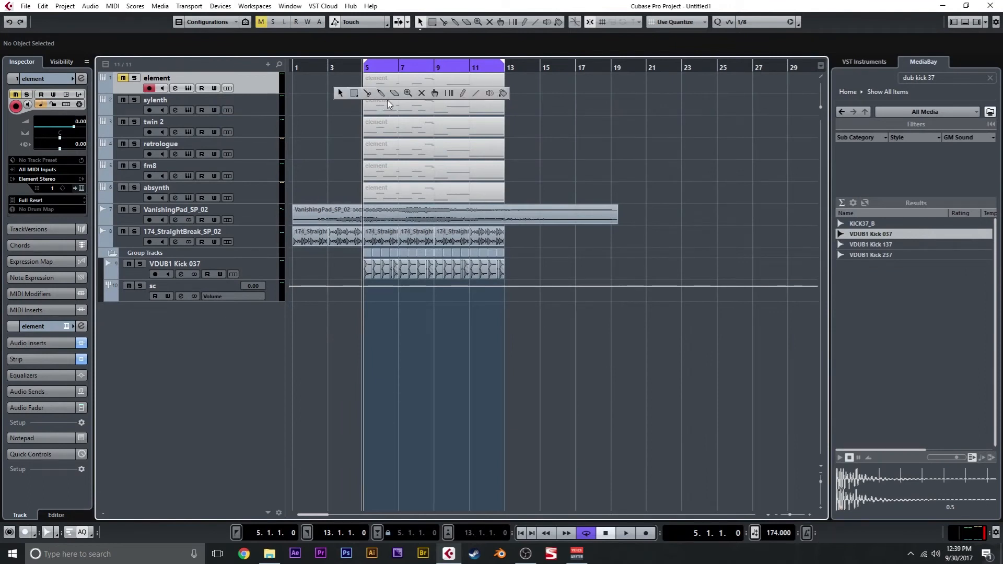
{"action": "left_click", "coordinate": [416, 95]}
{"action": "left_click", "coordinate": [395, 86]}
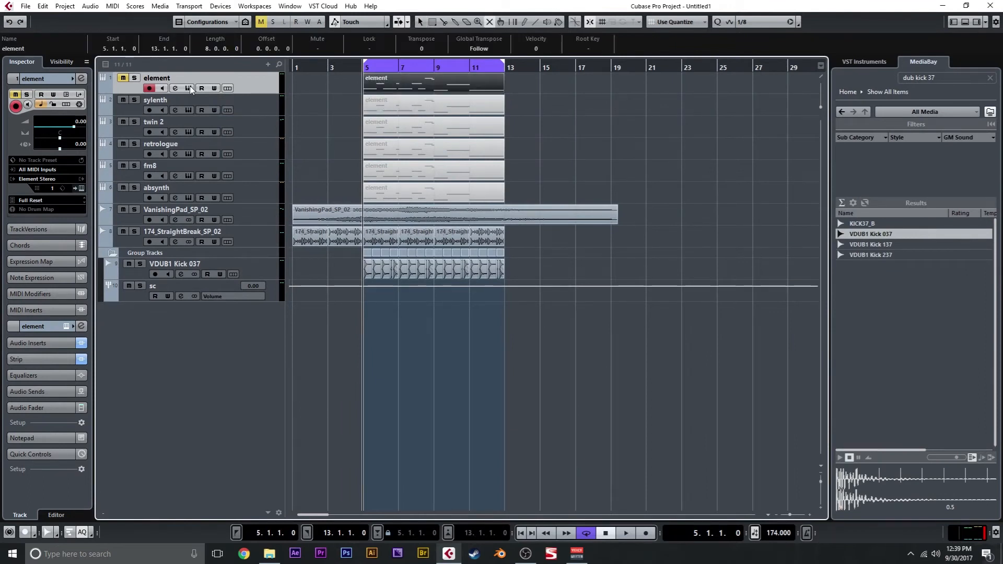
{"action": "left_click", "coordinate": [123, 79]}
{"action": "key", "text": "space"}
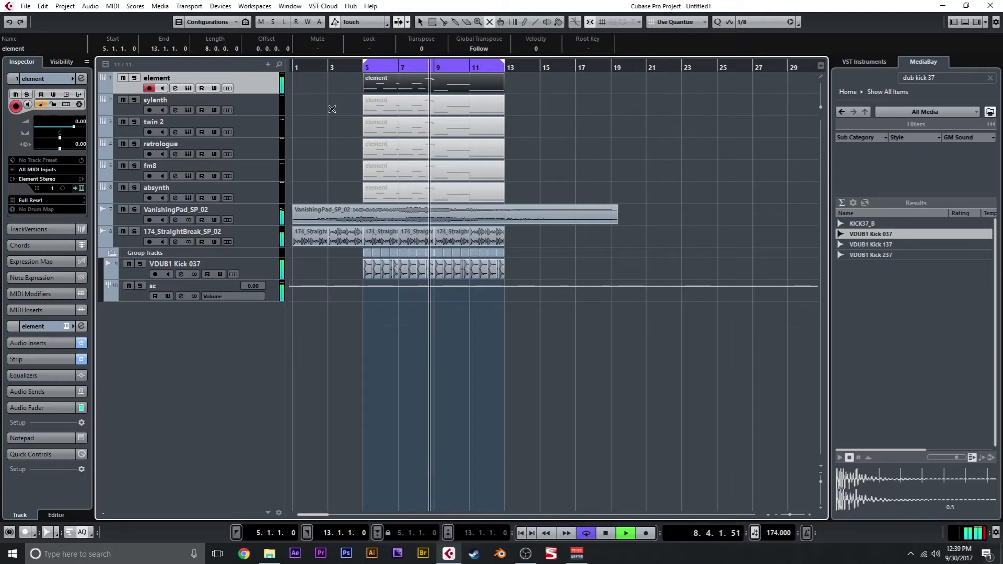
{"action": "key", "text": "space"}
Mute the element track's part, unmute the sylenth track's part, and audition it from just before bar 5.
{"action": "left_click", "coordinate": [359, 67]}
{"action": "left_click", "coordinate": [372, 103]}
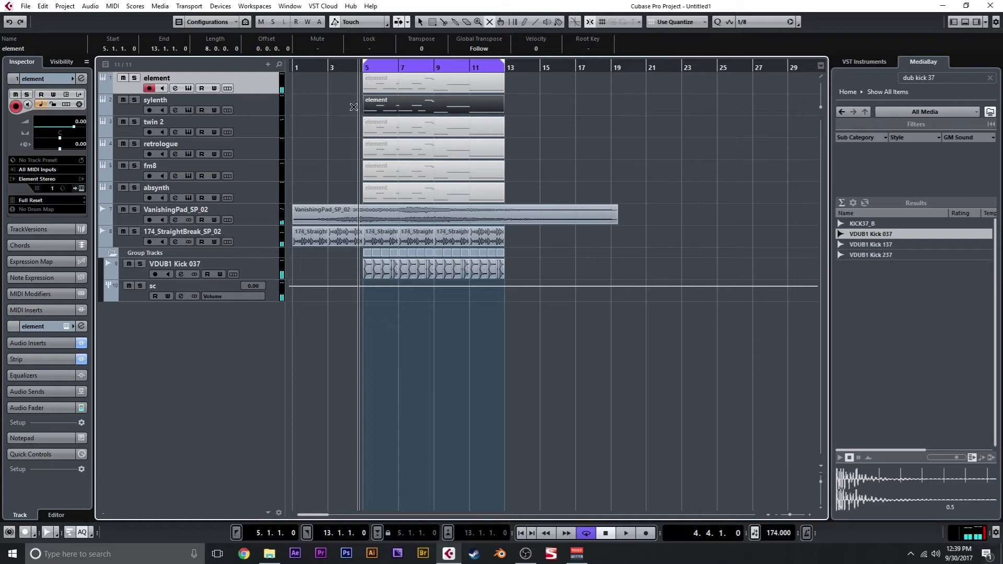
{"action": "key", "text": "space"}
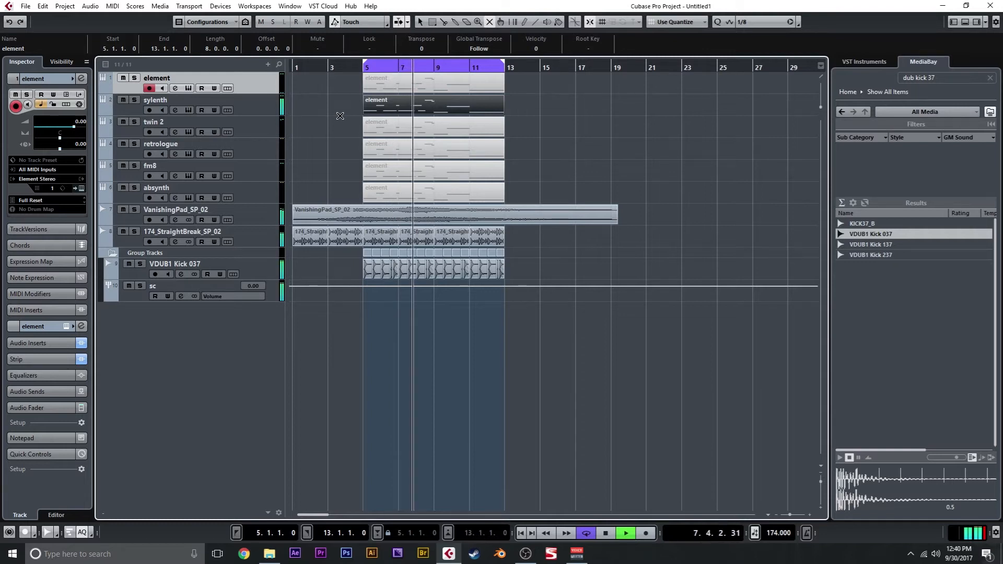
{"action": "key", "text": "space"}
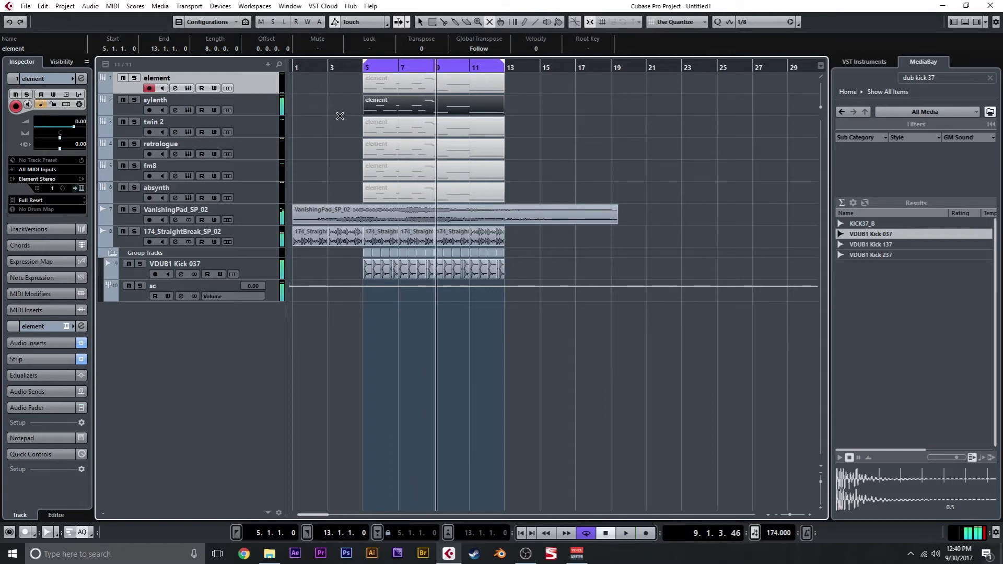
Mute the sylenth track's part, unmute the twin 2 track's part, and audition it from just before bar 5.
{"action": "left_click", "coordinate": [383, 111]}
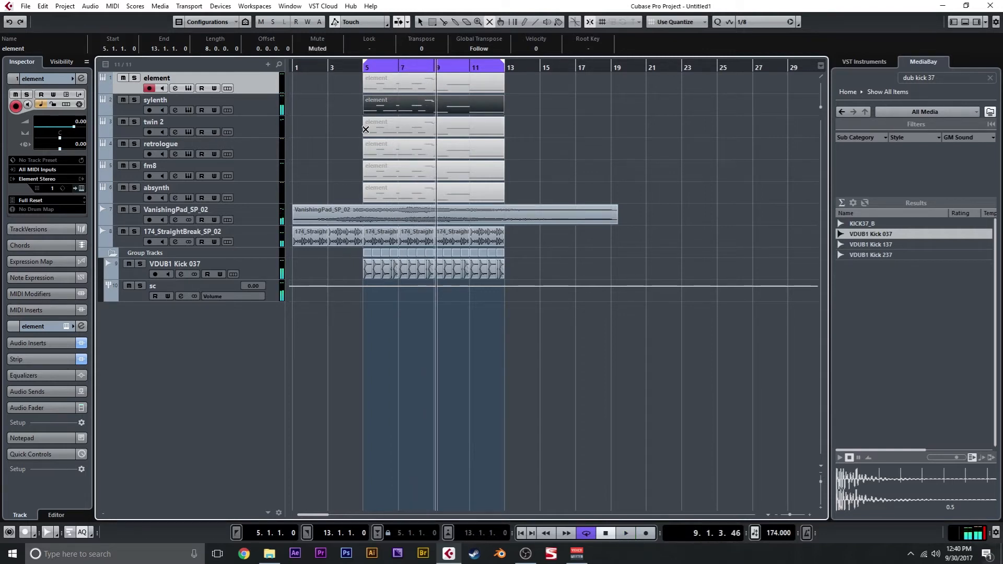
{"action": "left_click", "coordinate": [365, 126]}
{"action": "left_click", "coordinate": [358, 68]}
{"action": "key", "text": "space"}
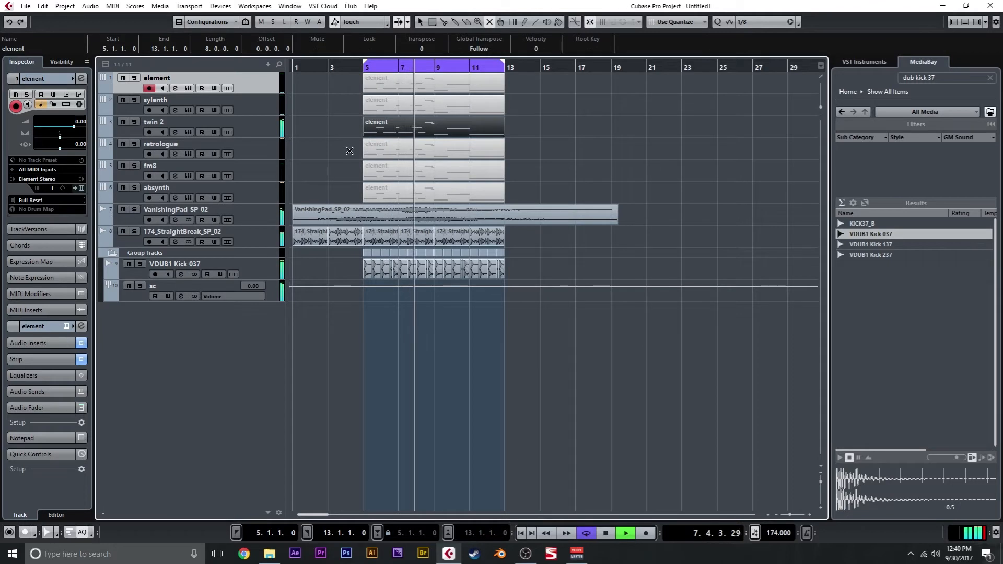
{"action": "key", "text": "space"}
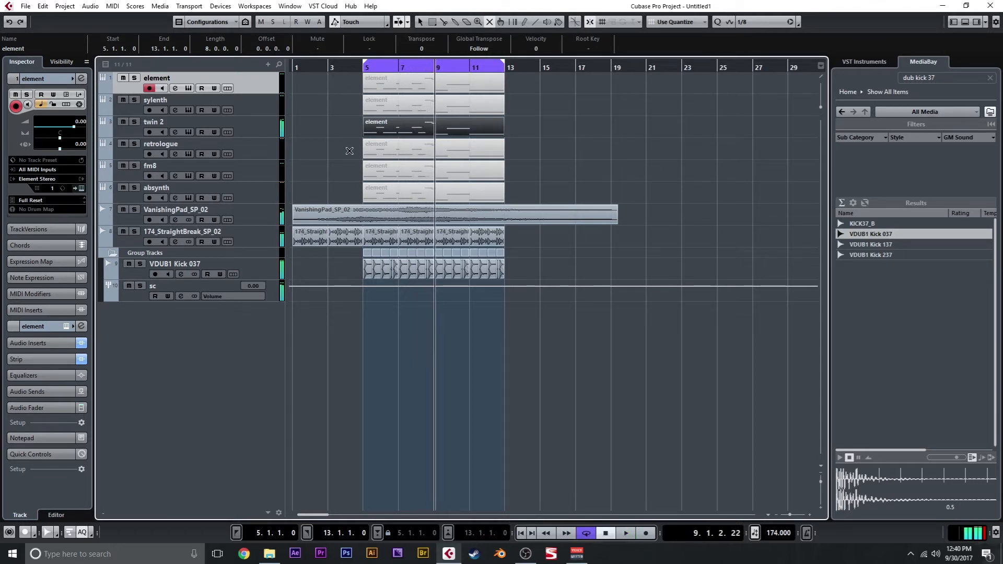
Audition the retrologue track's part from just before bar 5, with the twin 2 track's part muted.
{"action": "left_click", "coordinate": [381, 148]}
{"action": "left_click", "coordinate": [360, 67]}
{"action": "key", "text": "space"}
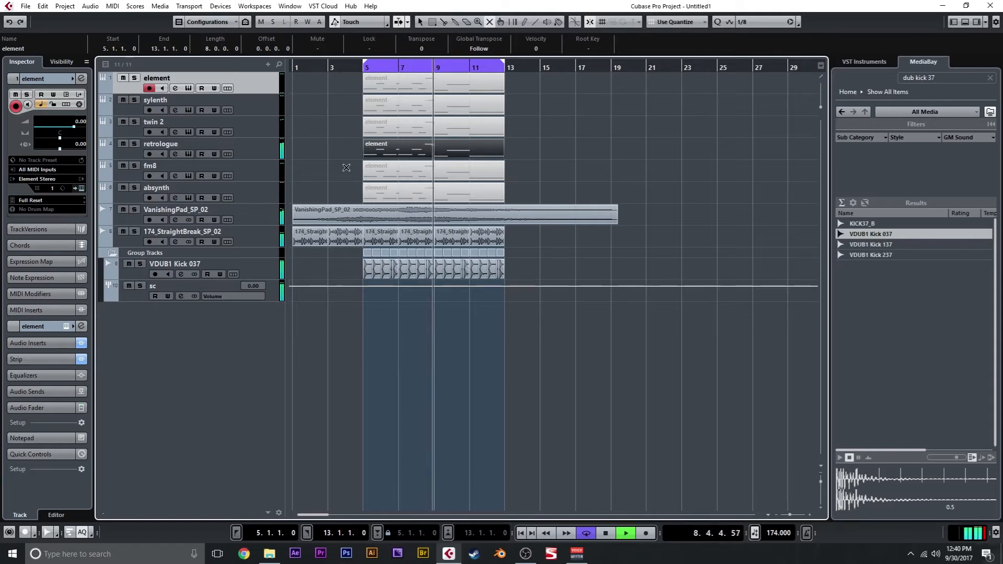
{"action": "key", "text": "space"}
Mute the retrologue track's part, unmute the fm8 track's part, and audition it in the loop.
{"action": "left_click", "coordinate": [384, 151]}
{"action": "left_click", "coordinate": [269, 152]}
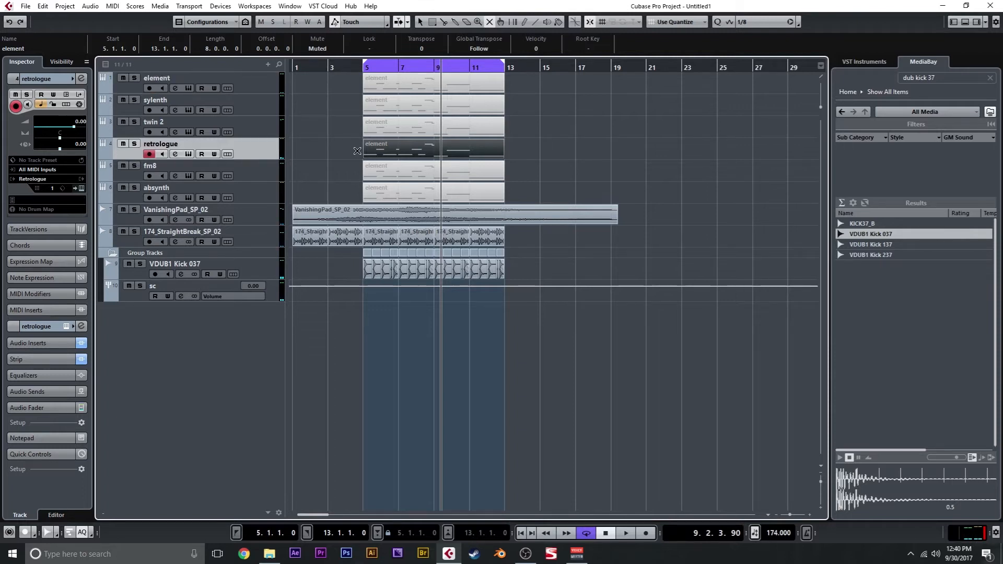
{"action": "left_click", "coordinate": [378, 174]}
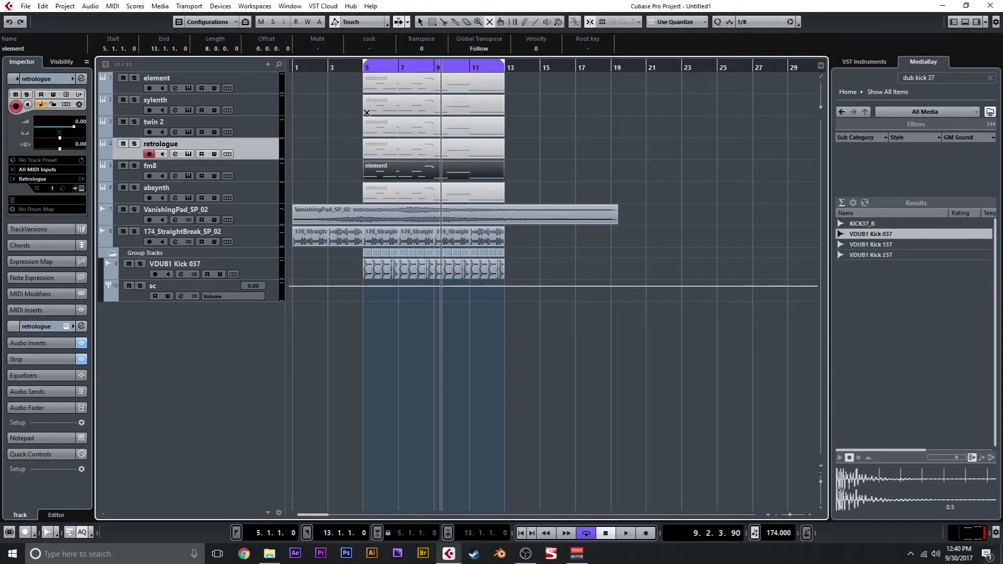
{"action": "key", "text": "space"}
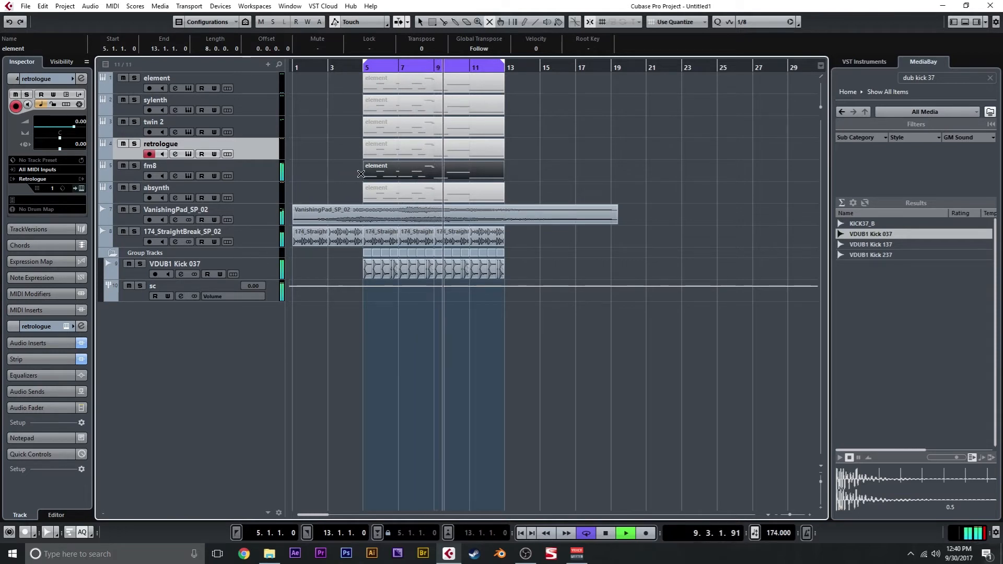
{"action": "key", "text": "space"}
Mute the fm8 track's part, audition the absynth track's part from just before bar 5, and return to the Object Selection tool with every synth part muted.
{"action": "left_click", "coordinate": [400, 171]}
{"action": "left_click", "coordinate": [362, 67]}
{"action": "left_click", "coordinate": [383, 193]}
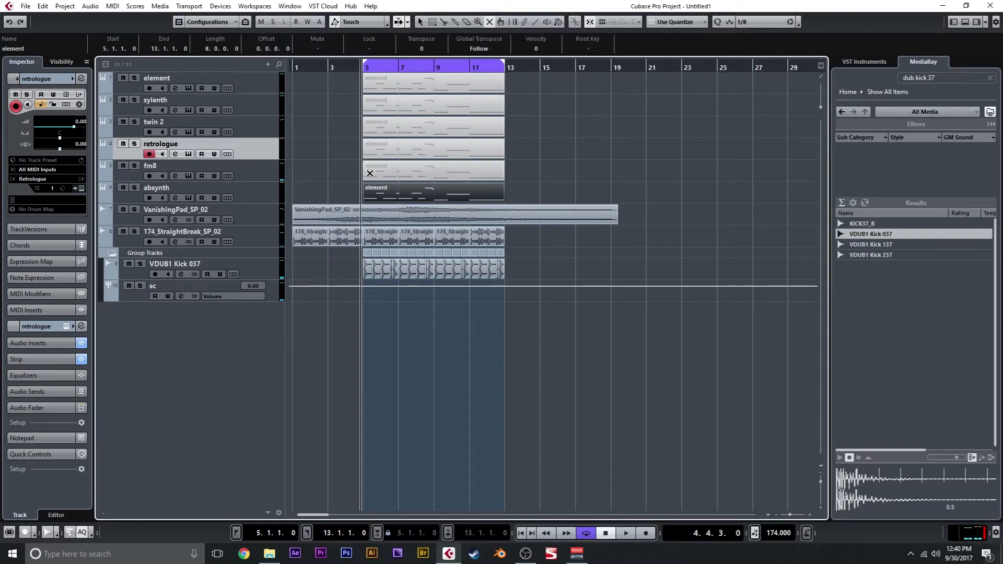
{"action": "key", "text": "space"}
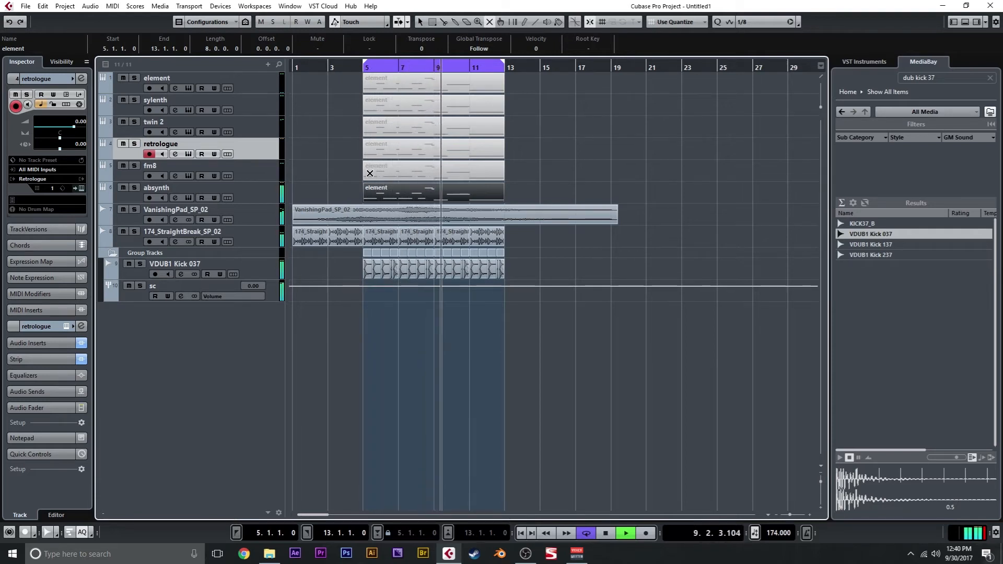
{"action": "key", "text": "space"}
{"action": "key", "text": "1"}
{"action": "left_click", "coordinate": [349, 179]}
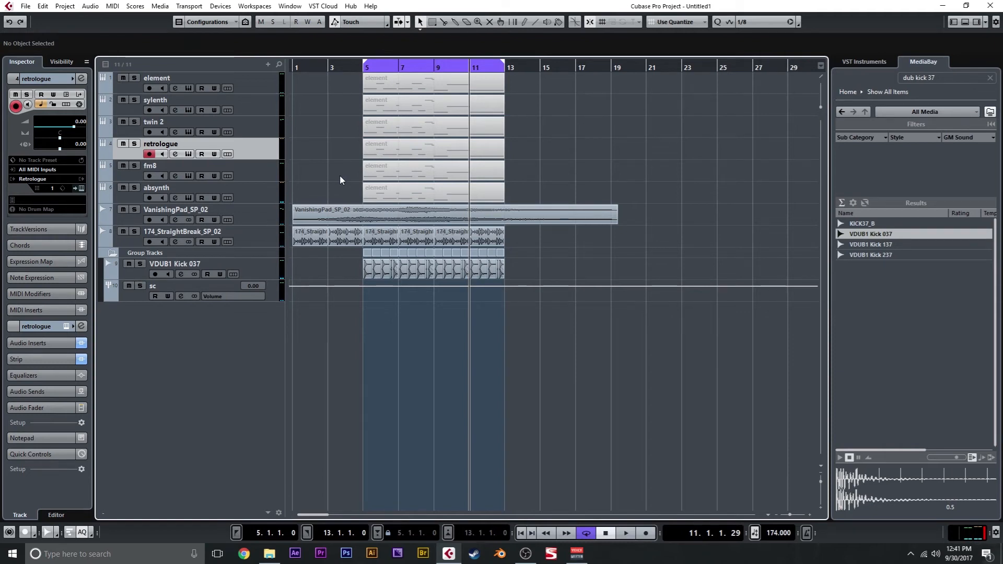
Select the six synth tracks from element to absynth and mute the element track.
{"action": "left_click", "coordinate": [268, 189]}
{"action": "left_click", "coordinate": [262, 88]}
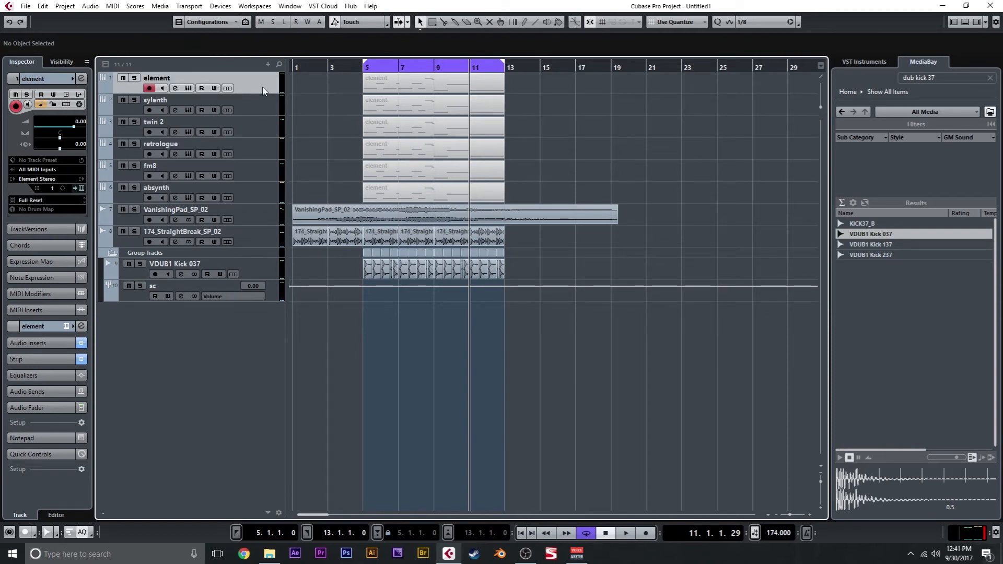
{"action": "left_click", "coordinate": [256, 189], "text": "shift"}
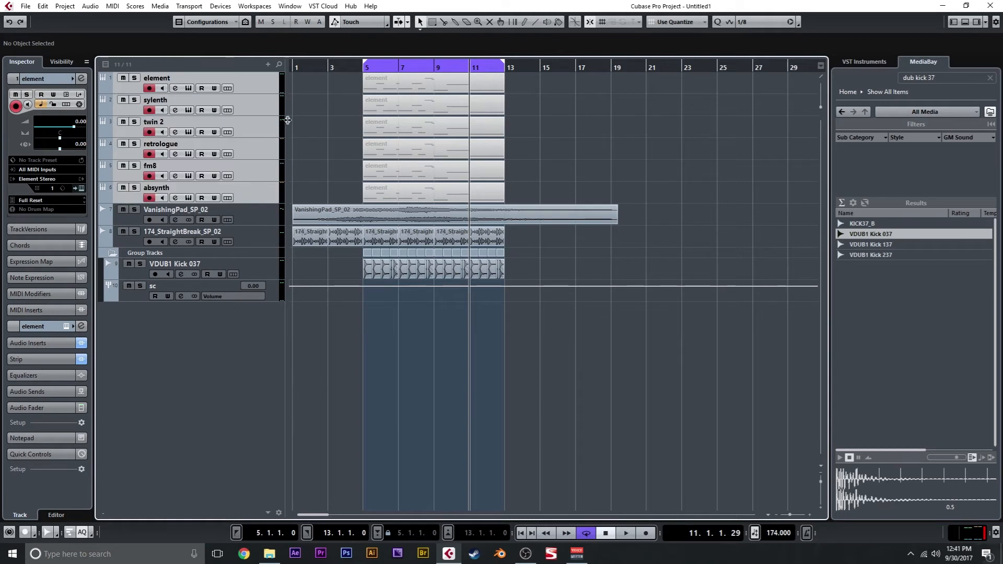
{"action": "left_click", "coordinate": [125, 77]}
{"action": "left_click", "coordinate": [251, 105]}
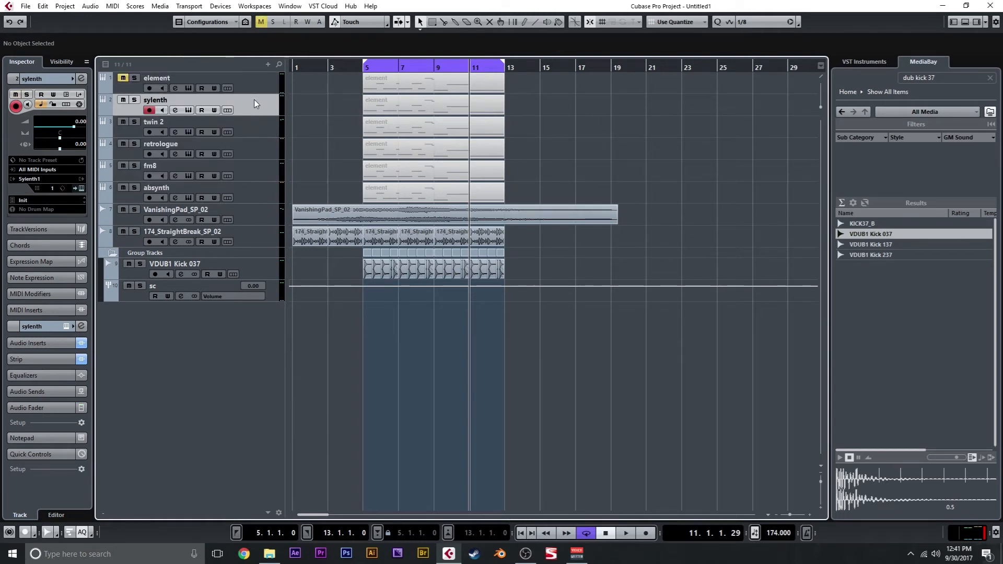
{"action": "left_click", "coordinate": [260, 197]}
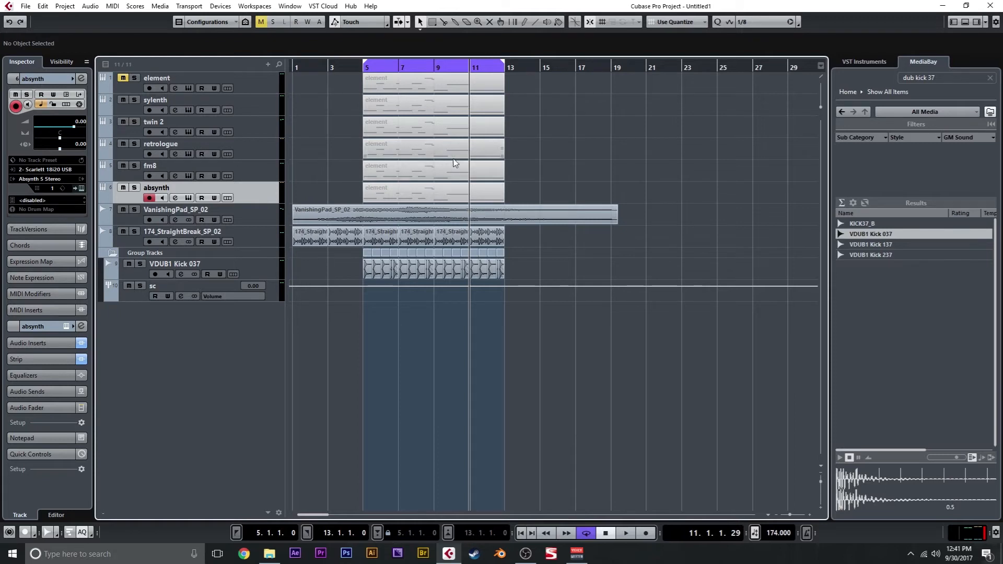
{"action": "left_click_drag", "start_coordinate": [528, 82], "coordinate": [438, 188]}
{"action": "left_click", "coordinate": [349, 168]}
{"action": "left_click", "coordinate": [278, 85]}
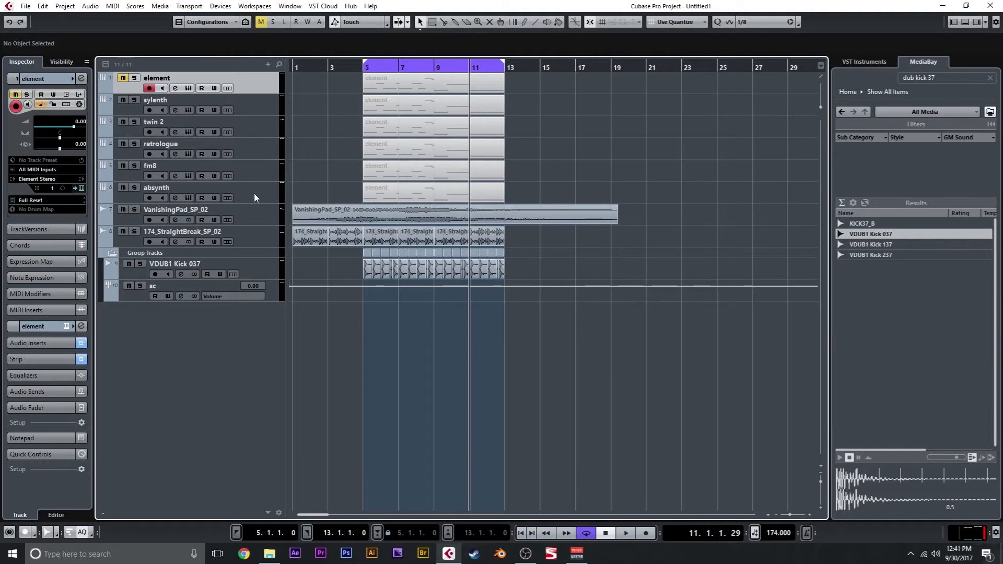
{"action": "left_click", "coordinate": [254, 195]}
{"action": "left_click", "coordinate": [270, 146]}
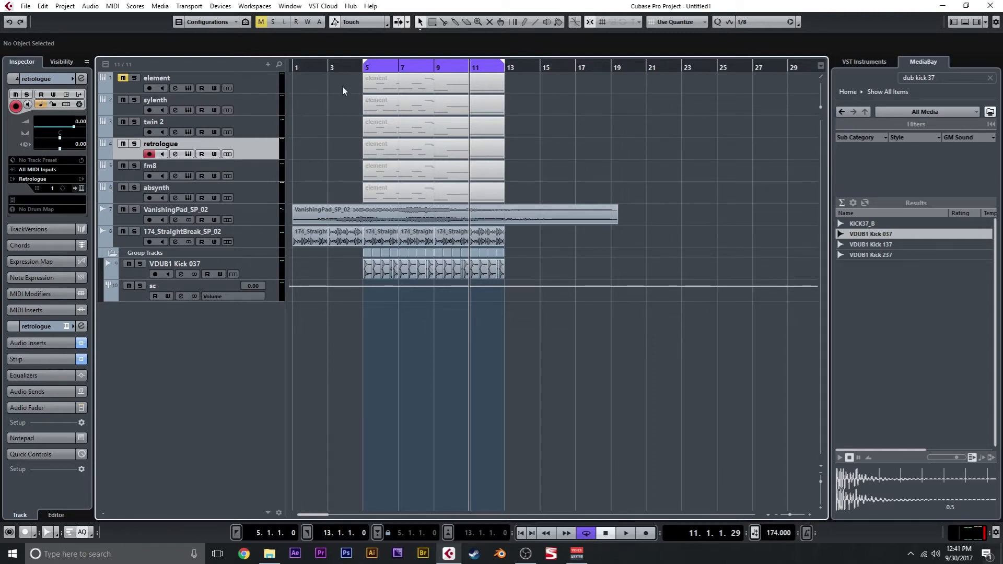
Select the element track and open the editor of its Element synth.
{"action": "left_click", "coordinate": [256, 97]}
{"action": "left_click", "coordinate": [265, 90]}
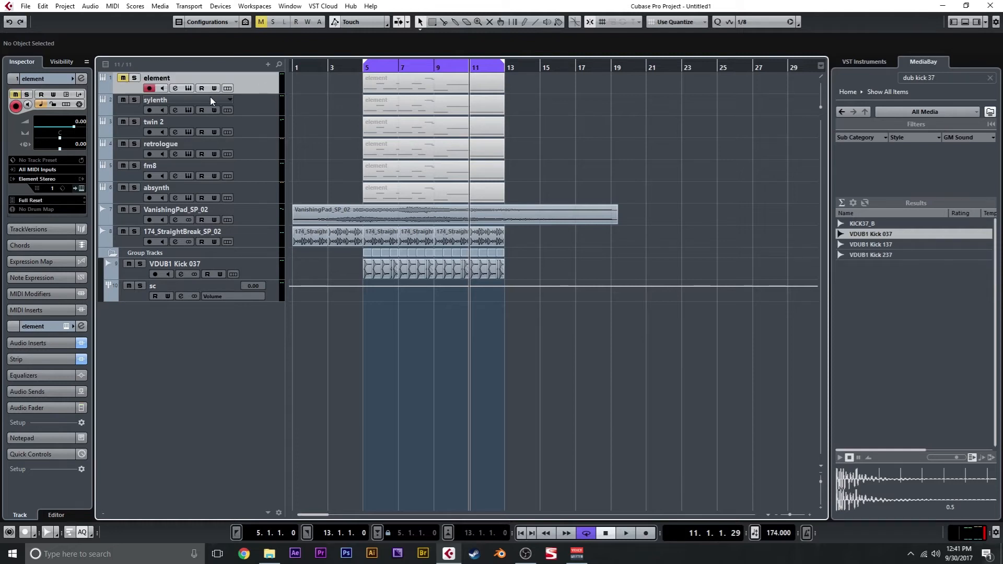
{"action": "left_click", "coordinate": [189, 88]}
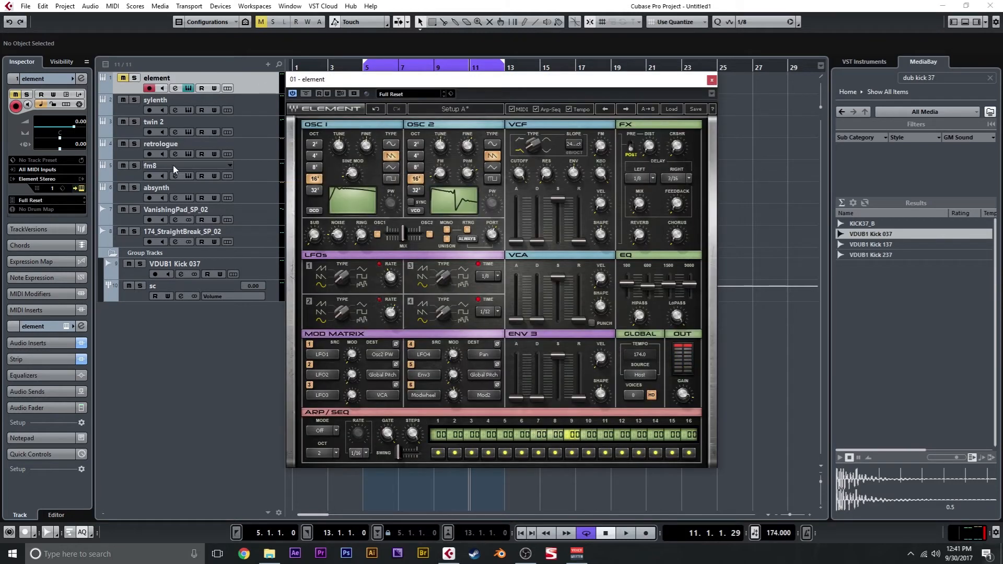
Open the retrologue track's synth editor and place it side by side with the Element editor to compare their patches.
{"action": "left_click", "coordinate": [189, 155]}
{"action": "left_click_drag", "start_coordinate": [426, 108], "coordinate": [599, 112]}
{"action": "left_click_drag", "start_coordinate": [708, 84], "coordinate": [459, 104]}
{"action": "left_click_drag", "start_coordinate": [551, 111], "coordinate": [515, 101]}
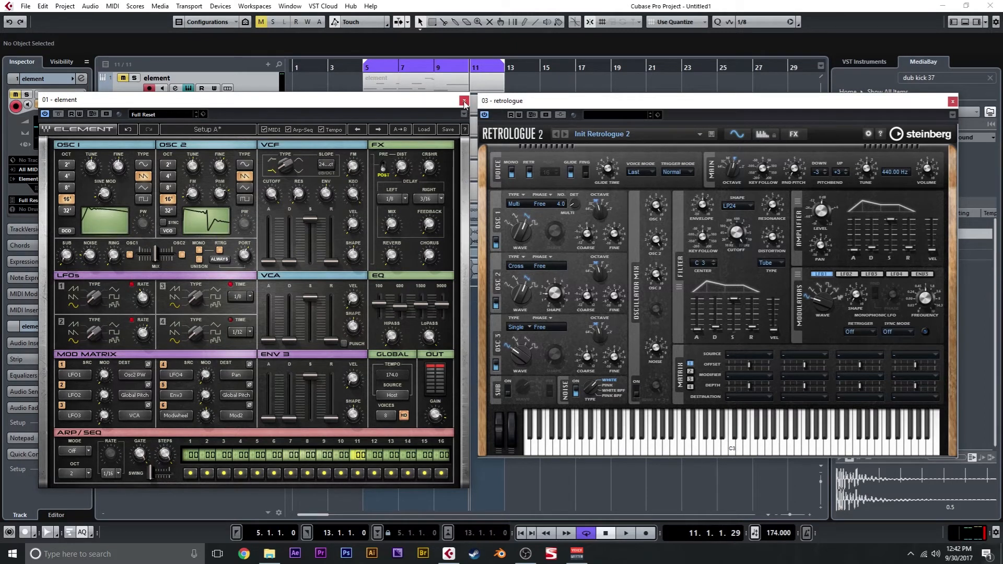
{"action": "left_click_drag", "start_coordinate": [495, 102], "coordinate": [488, 103]}
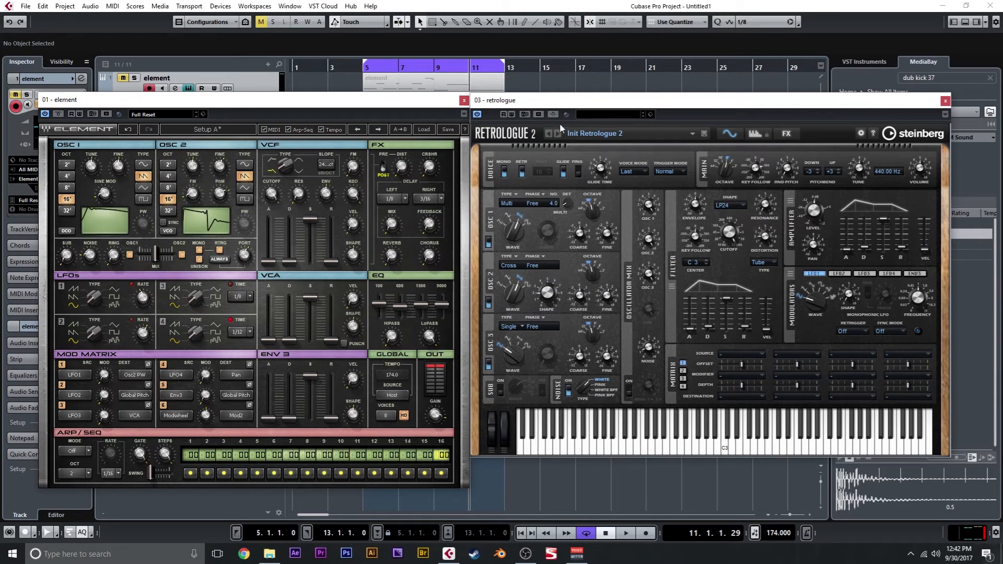
Close the Element and Retrologue editors and add the retrologue track to the element track's selection.
{"action": "left_click", "coordinate": [463, 100]}
{"action": "left_click", "coordinate": [945, 100]}
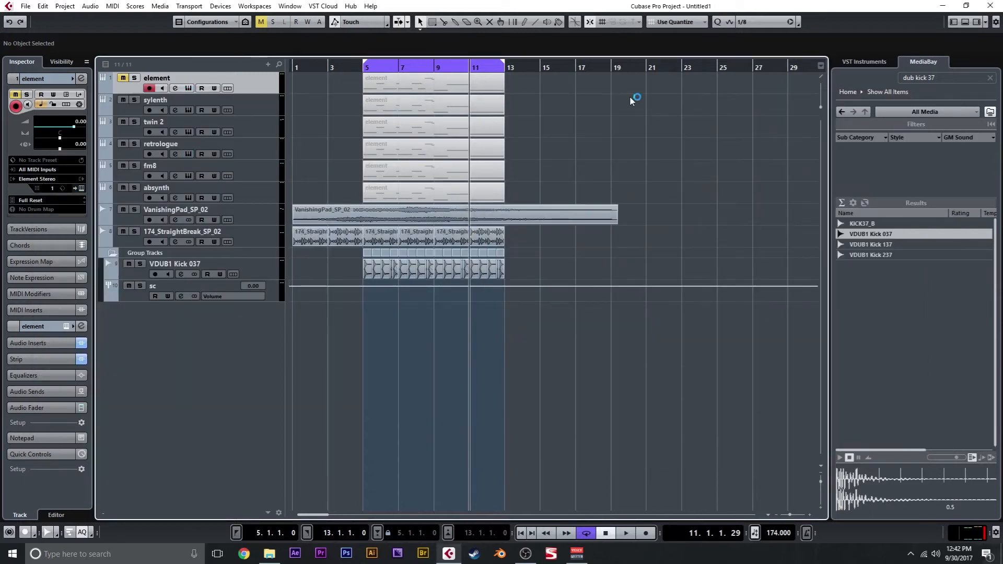
{"action": "left_click", "coordinate": [260, 148], "text": "ctrl"}
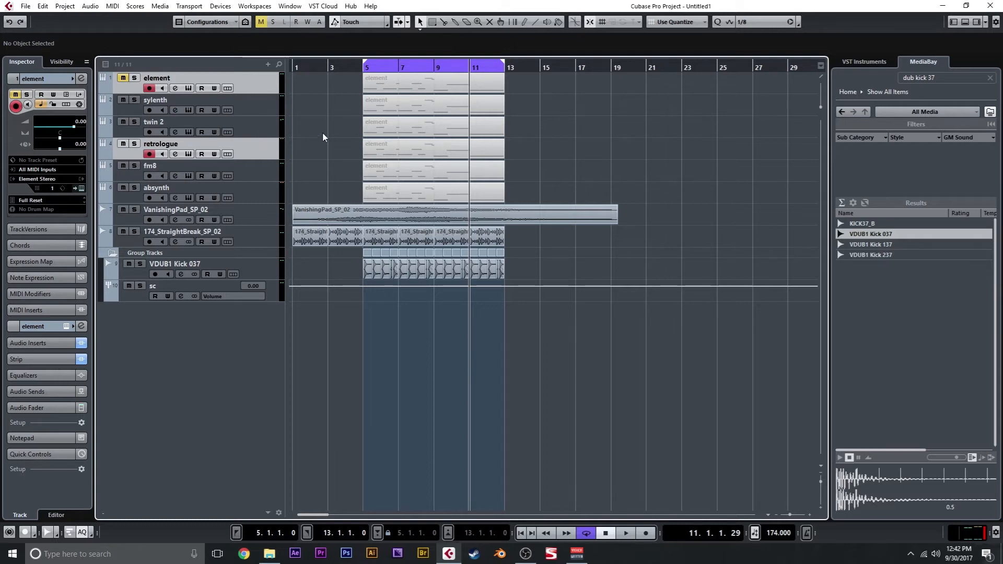
Select the sylenth track, unmute its part with the Mute tool, and return to the Object Selection tool.
{"action": "left_click", "coordinate": [238, 112]}
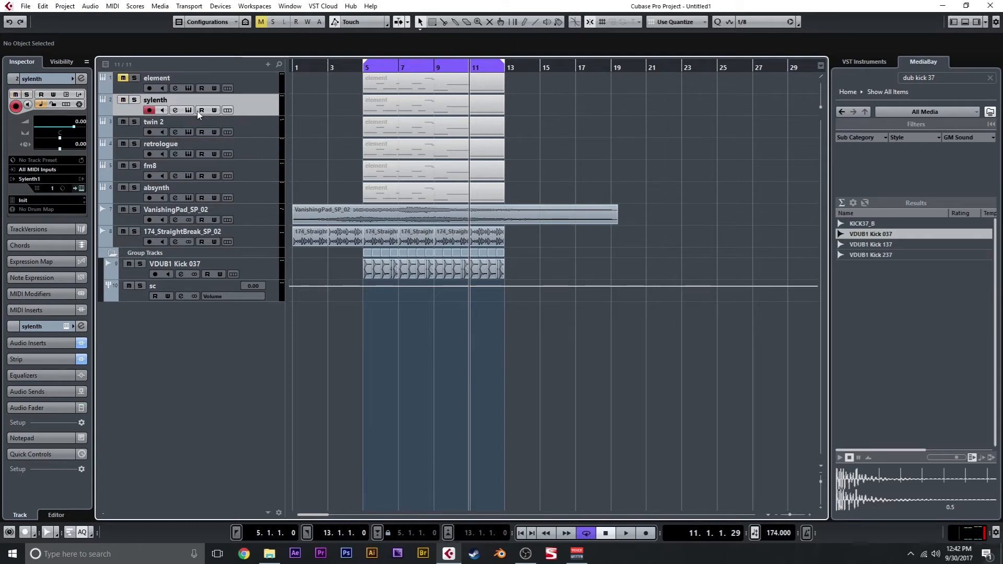
{"action": "left_click", "coordinate": [401, 105]}
{"action": "left_click", "coordinate": [342, 104]}
{"action": "right_click", "coordinate": [343, 104]}
{"action": "left_click", "coordinate": [425, 105]}
{"action": "left_click", "coordinate": [405, 104]}
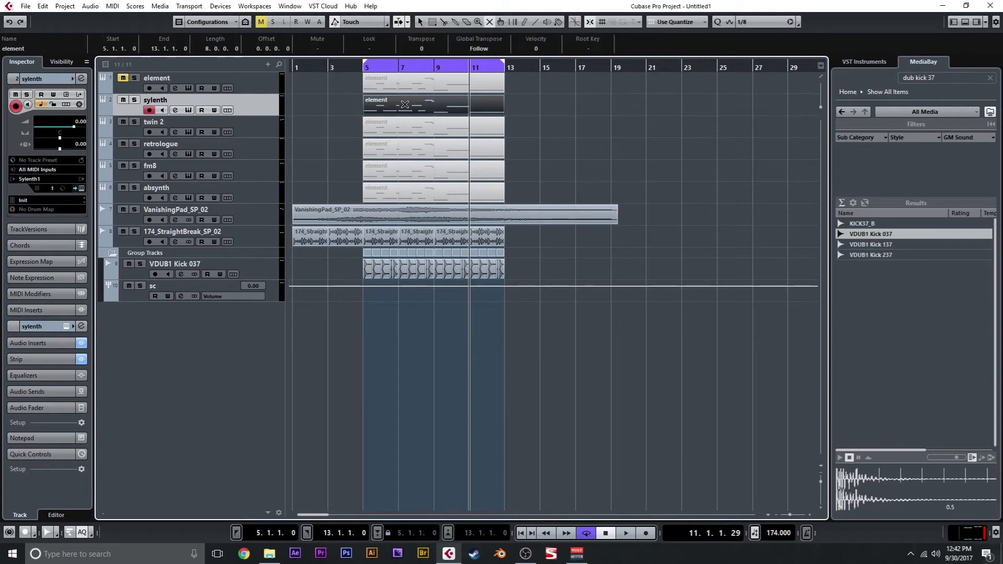
{"action": "left_click", "coordinate": [341, 99]}
{"action": "right_click", "coordinate": [341, 98]}
{"action": "left_click", "coordinate": [350, 104]}
Audition the sylenth part from bar 4.3, mute it again, and return to the Object Selection tool.
{"action": "left_click", "coordinate": [354, 70]}
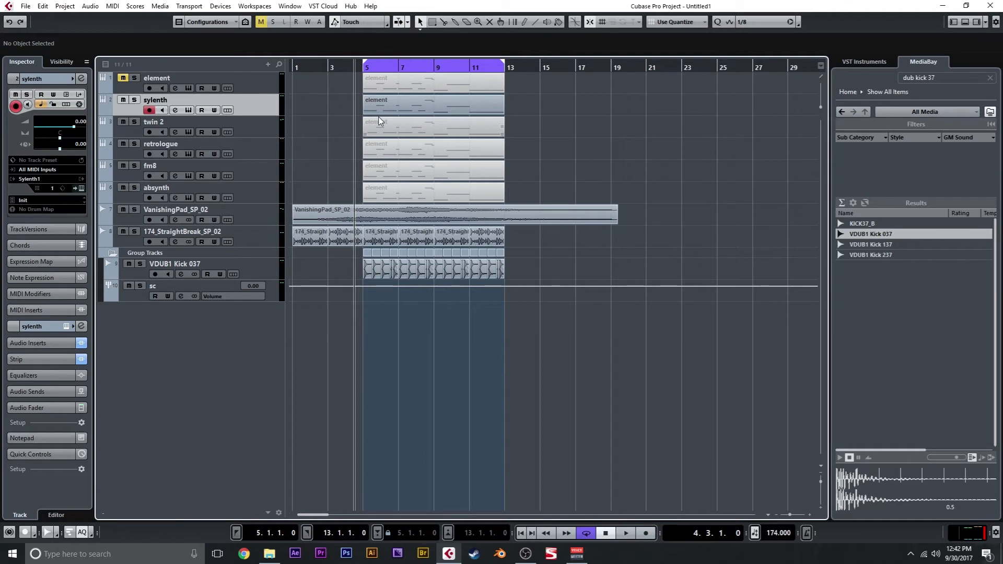
{"action": "key", "text": "space"}
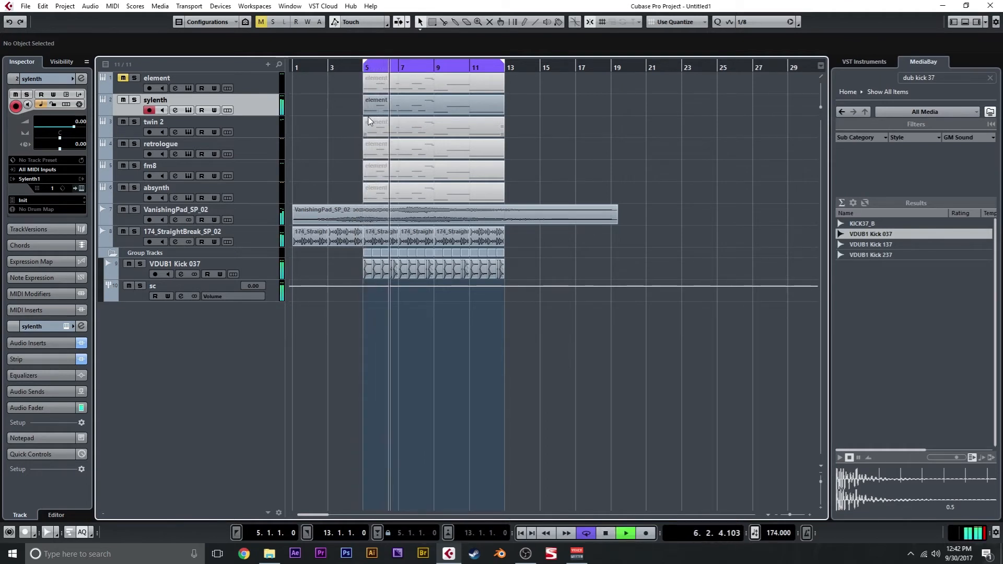
{"action": "key", "text": "space"}
{"action": "left_click", "coordinate": [418, 111]}
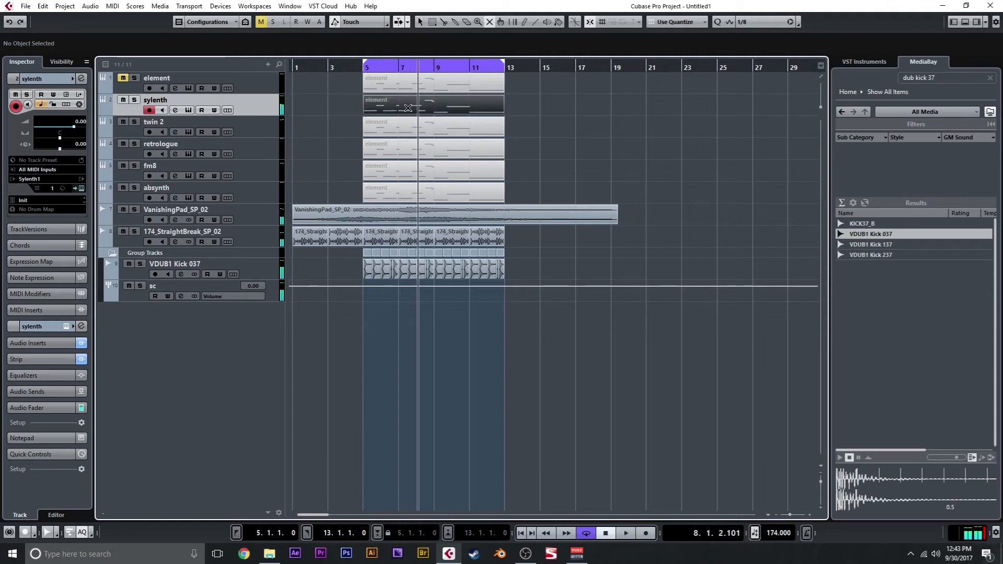
{"action": "left_click", "coordinate": [321, 123]}
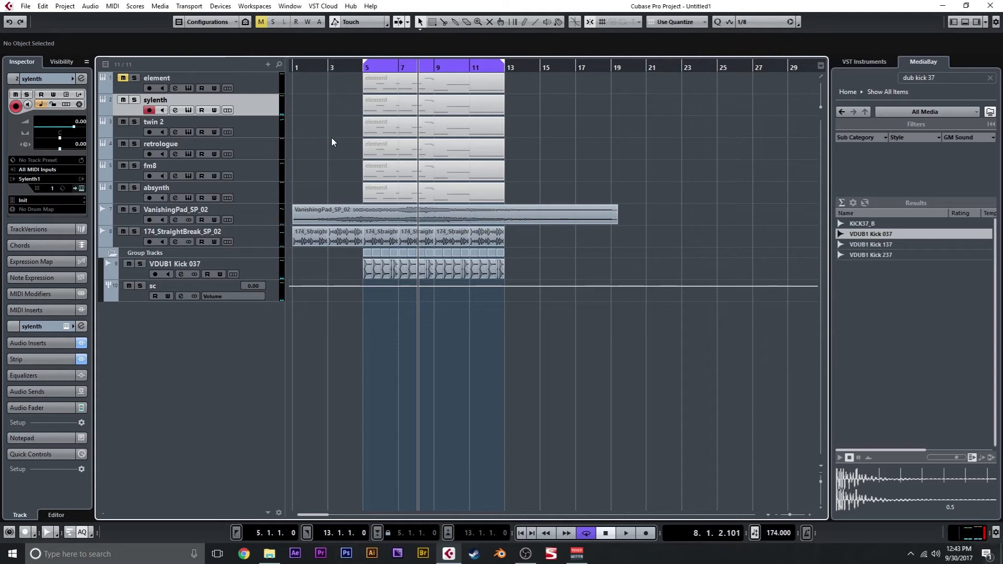
Select the twin 2 track, open its FabFilter Twin 2 editor, and examine the patch's oscillators, moving the window as needed.
{"action": "left_click", "coordinate": [268, 119]}
{"action": "left_click", "coordinate": [266, 112]}
{"action": "left_click", "coordinate": [261, 127]}
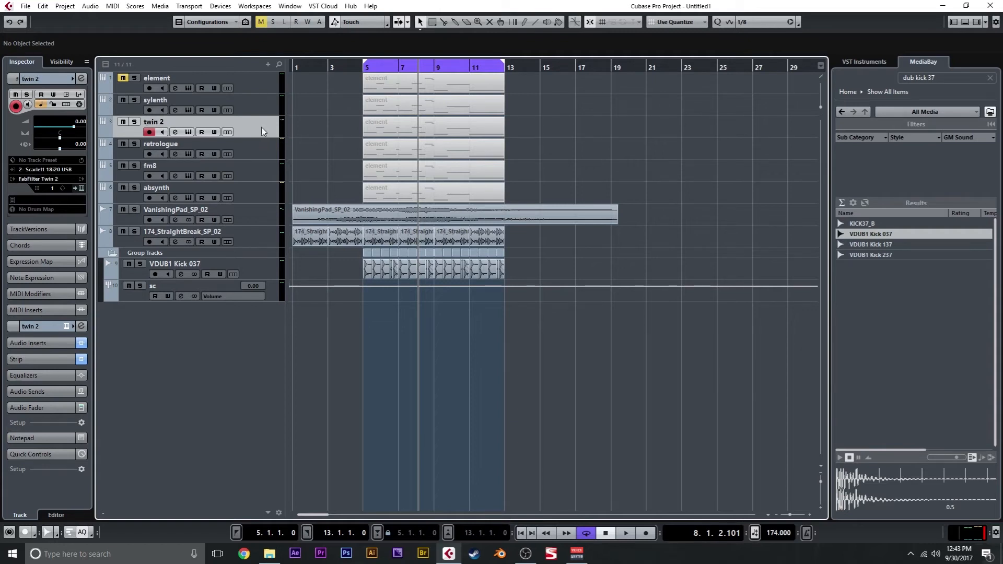
{"action": "left_click", "coordinate": [189, 133]}
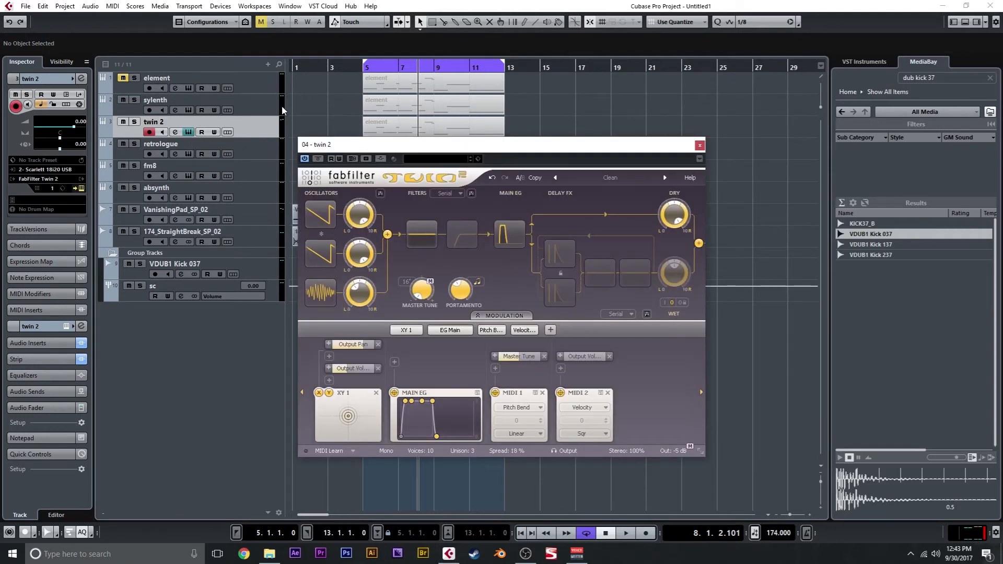
{"action": "left_click_drag", "start_coordinate": [367, 153], "coordinate": [281, 94]}
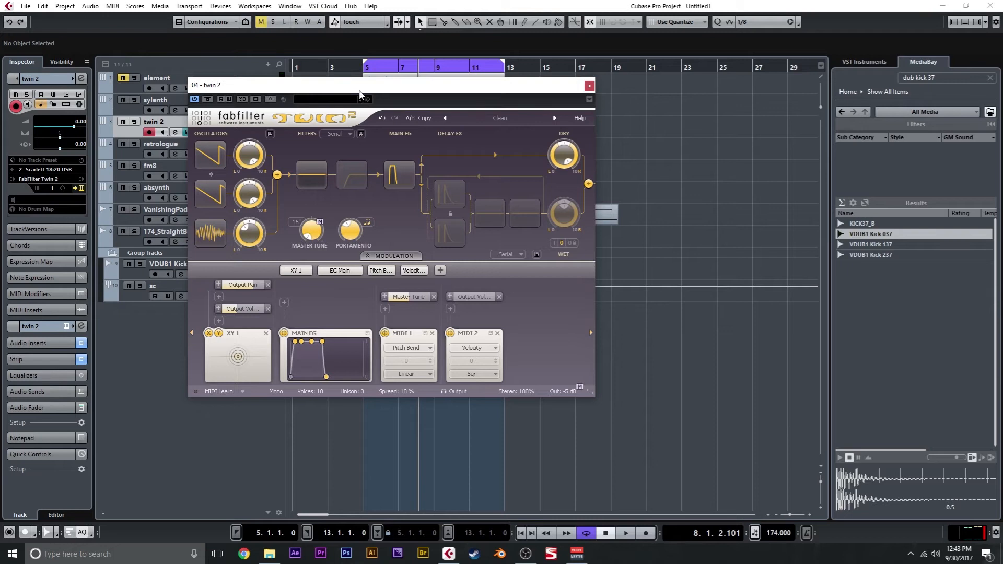
{"action": "left_click_drag", "start_coordinate": [361, 92], "coordinate": [338, 91]}
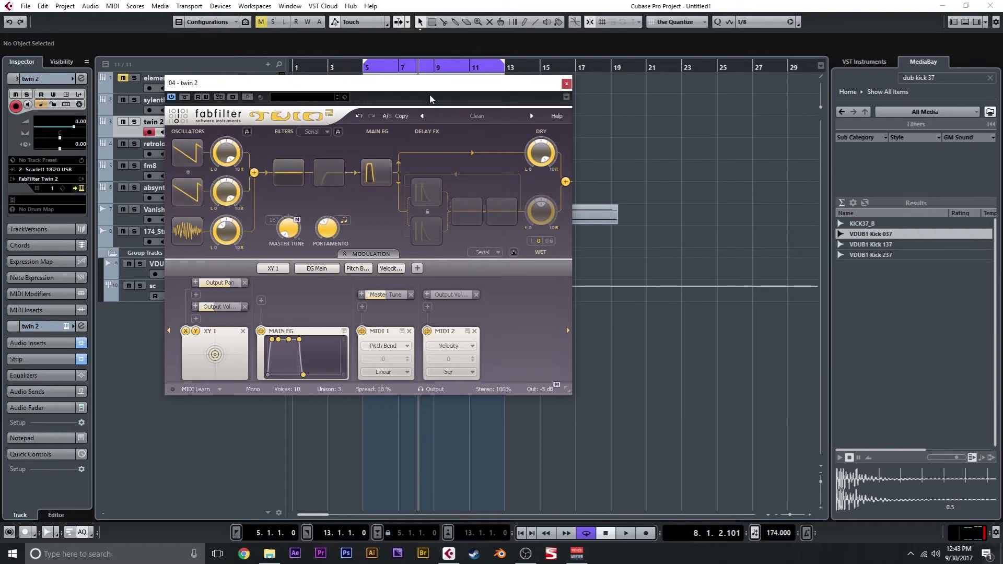
{"action": "left_click_drag", "start_coordinate": [439, 89], "coordinate": [378, 88]}
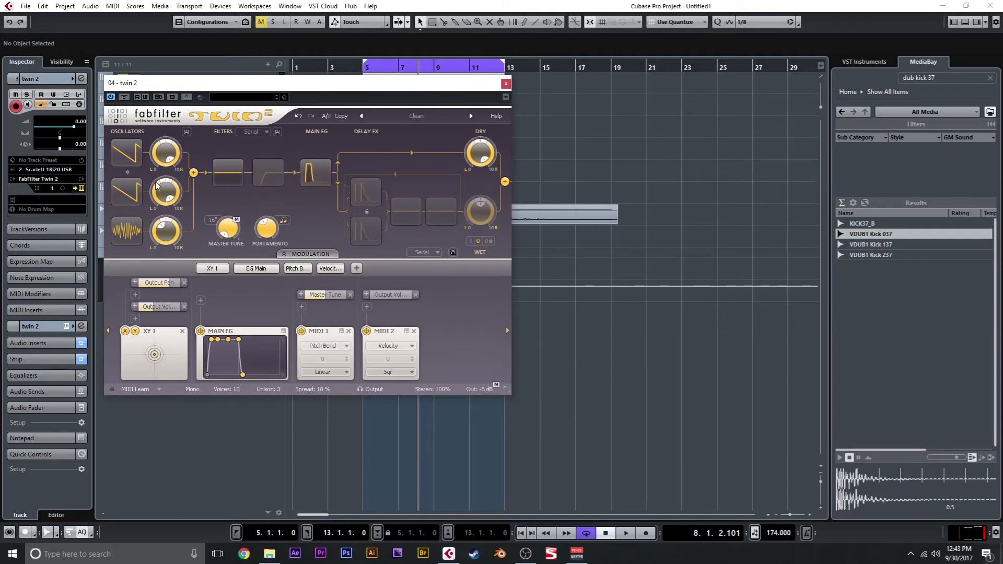
{"action": "left_click_drag", "start_coordinate": [192, 89], "coordinate": [254, 95]}
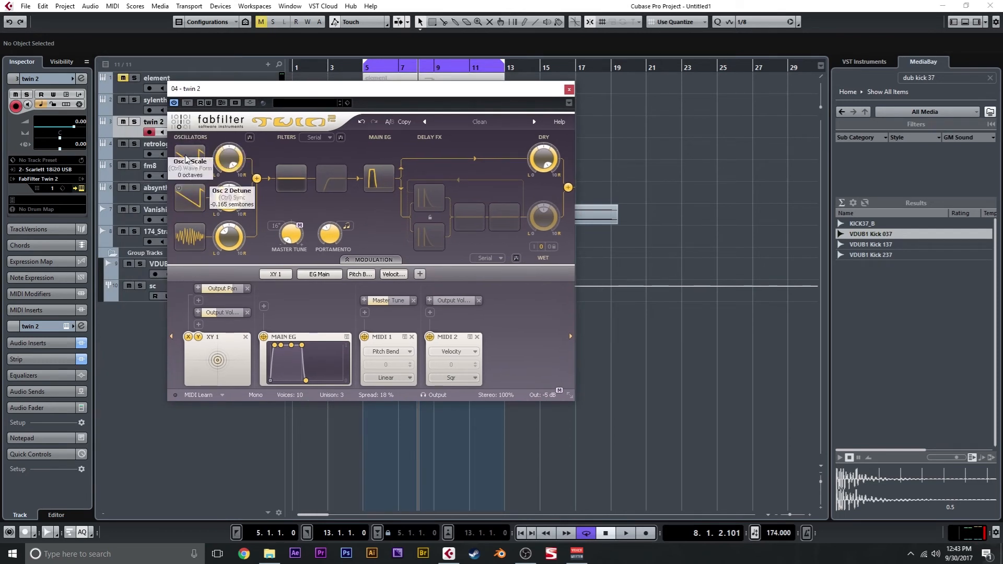
{"action": "left_click_drag", "start_coordinate": [228, 88], "coordinate": [276, 102]}
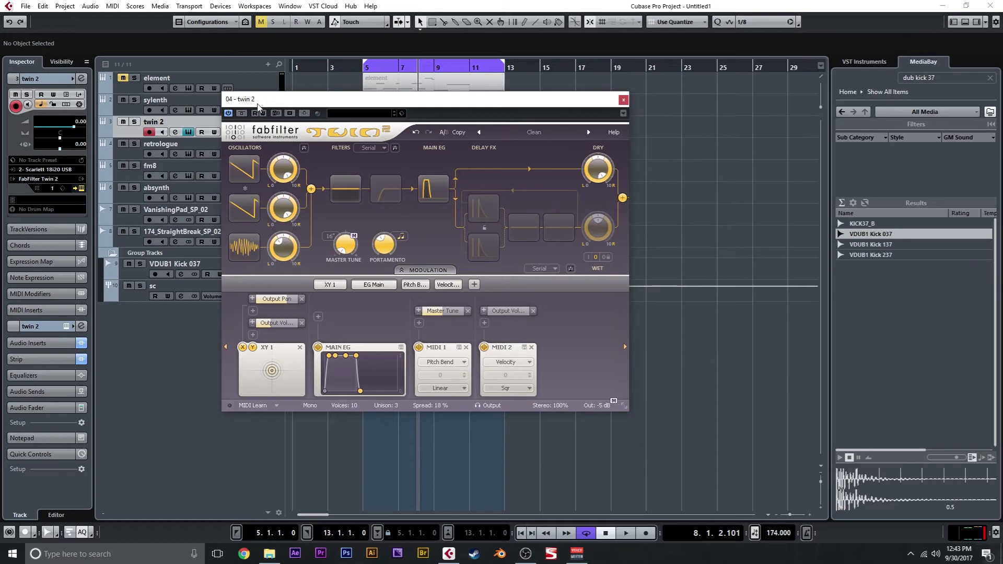
{"action": "left_click_drag", "start_coordinate": [274, 101], "coordinate": [327, 104]}
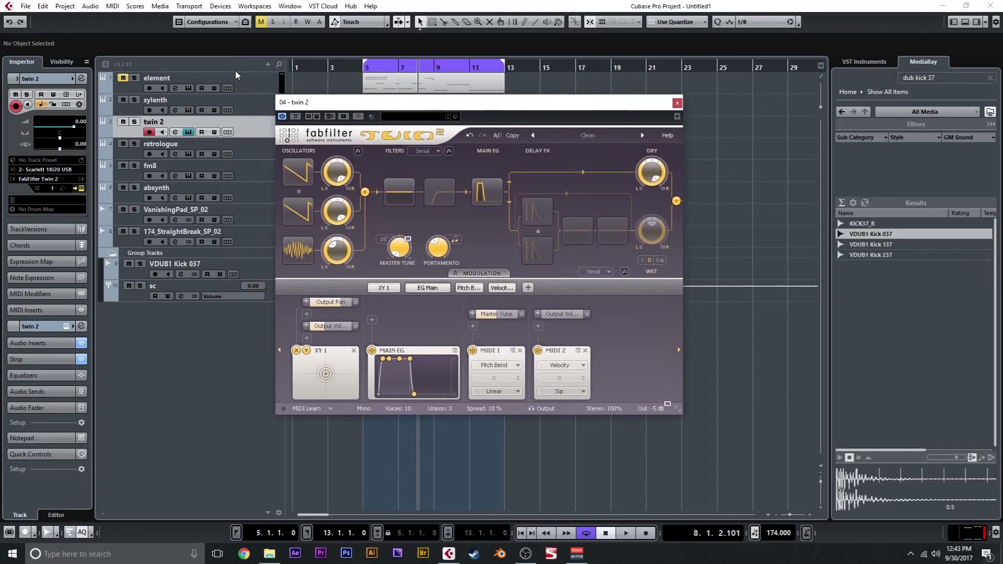
Select the 174_StraightBreak_SP_02 track, check the Clean preset in the Twin 2 editor, and close the editor.
{"action": "left_click", "coordinate": [253, 229]}
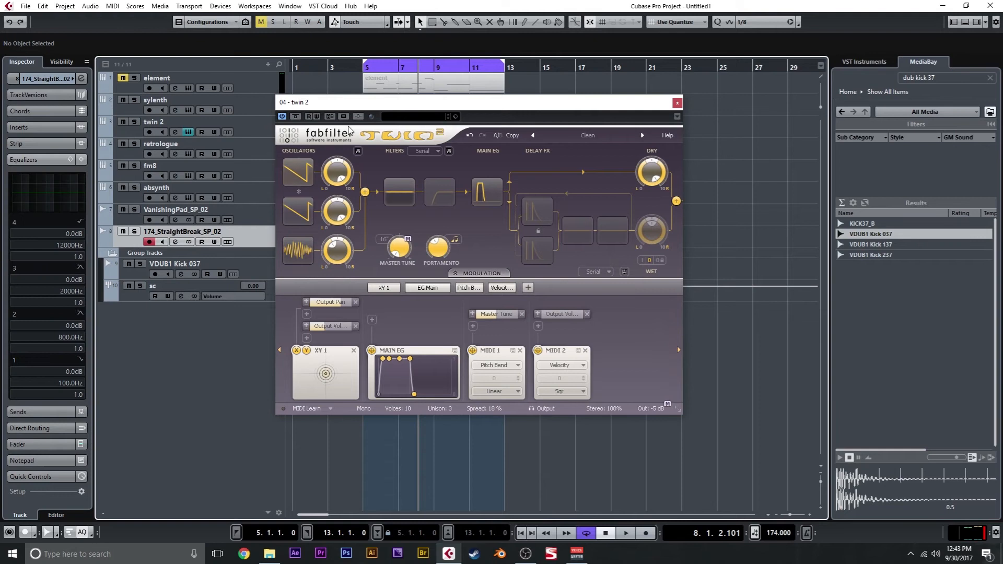
{"action": "left_click_drag", "start_coordinate": [357, 110], "coordinate": [306, 96]}
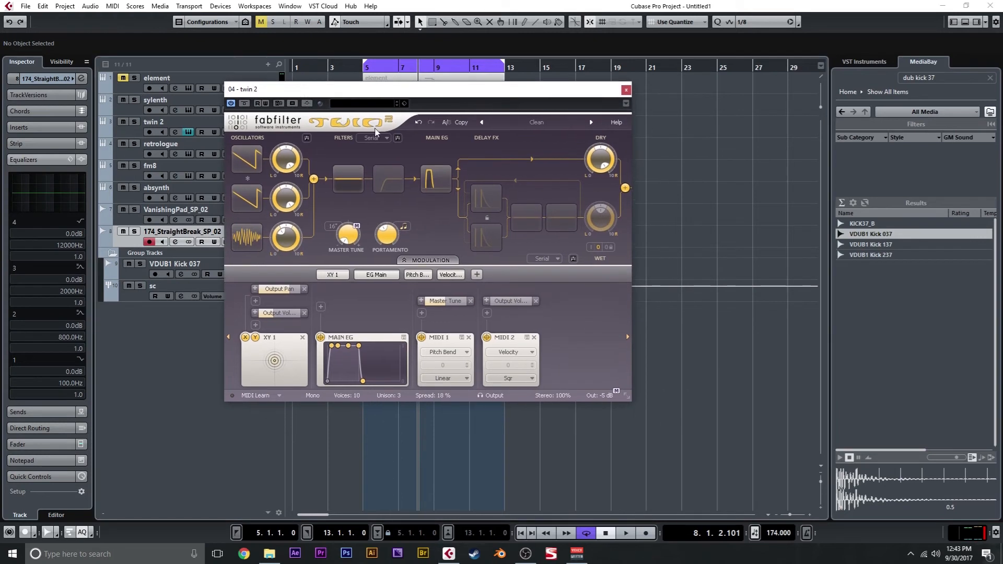
{"action": "left_click", "coordinate": [532, 123]}
{"action": "mouse_move", "coordinate": [532, 184]}
{"action": "left_click", "coordinate": [625, 90]}
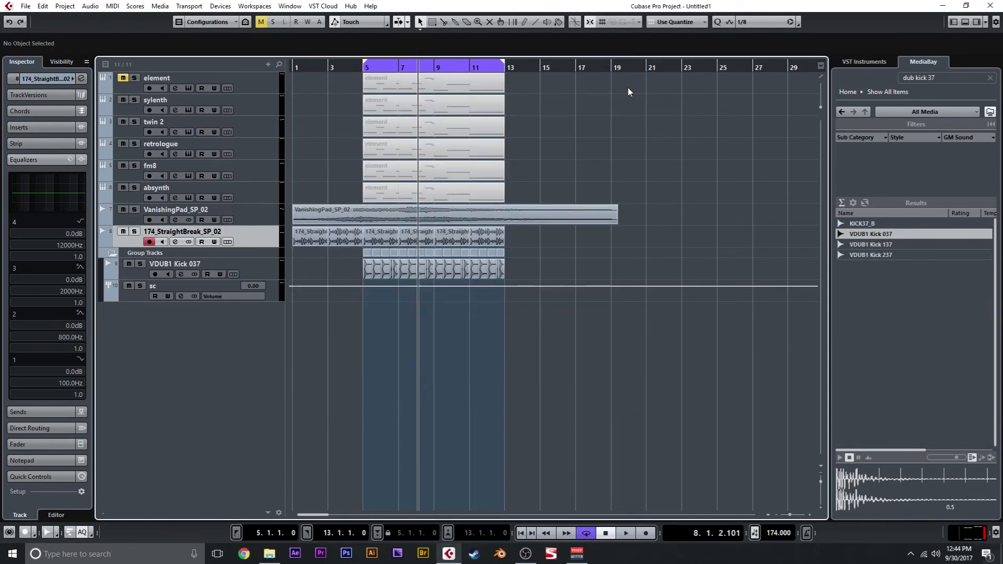
Select the fm8 track, open its FM8 synth editor, and show the Expert page.
{"action": "left_click", "coordinate": [255, 152]}
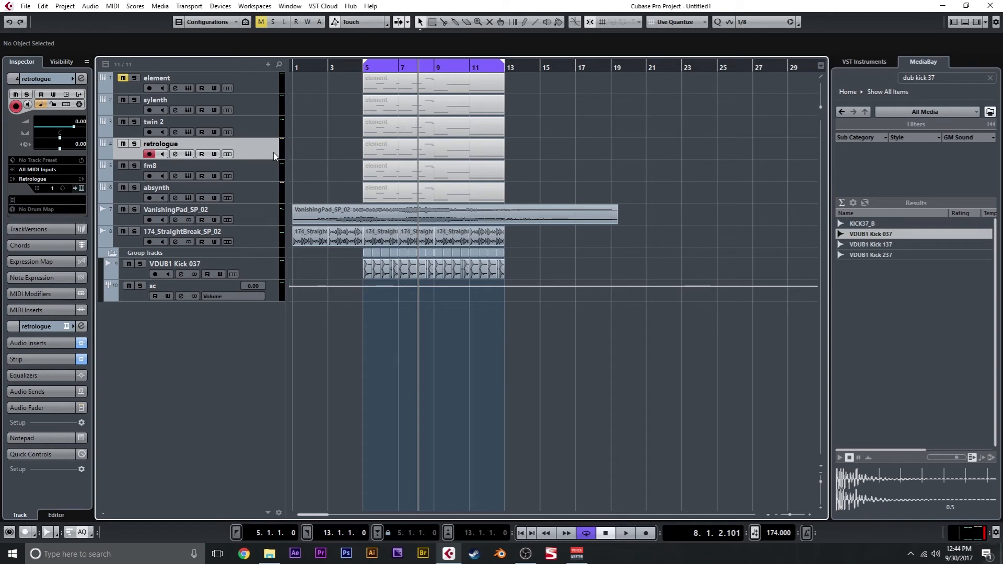
{"action": "left_click", "coordinate": [263, 165]}
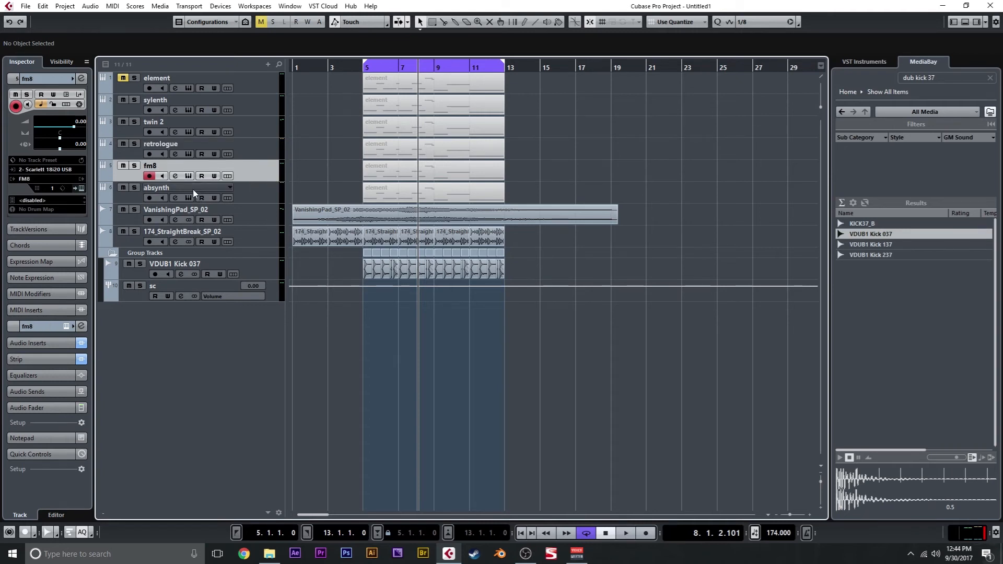
{"action": "left_click", "coordinate": [188, 176]}
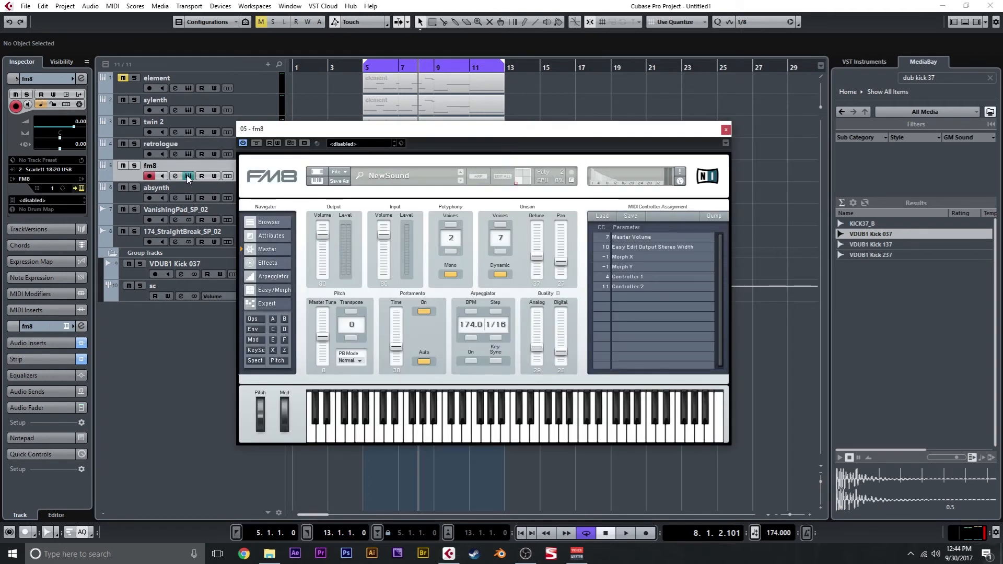
{"action": "left_click", "coordinate": [274, 301]}
Examine the operator routing in FM8's FM Matrix and close the synth editor.
{"action": "left_click_drag", "start_coordinate": [410, 135], "coordinate": [290, 111]}
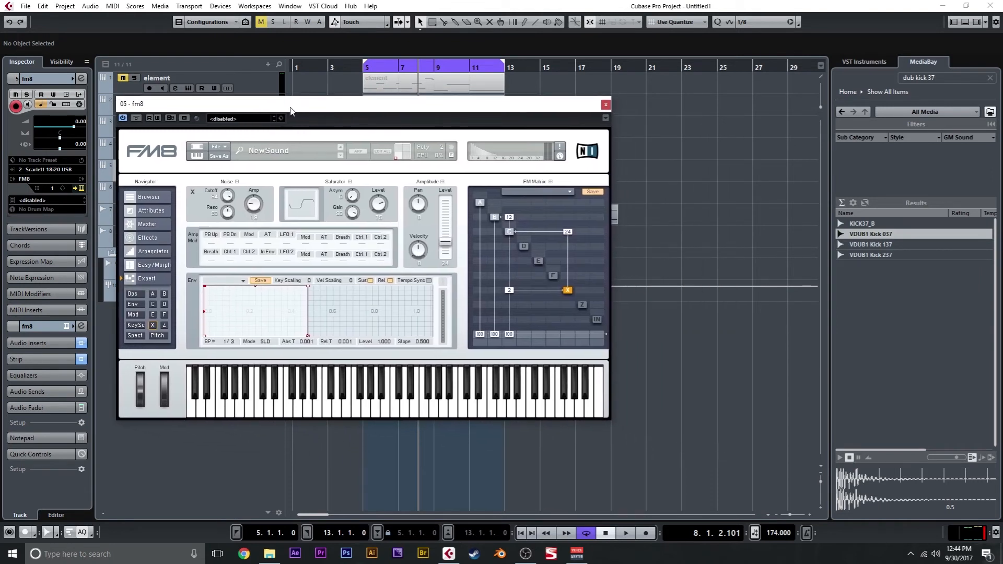
{"action": "left_click_drag", "start_coordinate": [309, 115], "coordinate": [360, 101]}
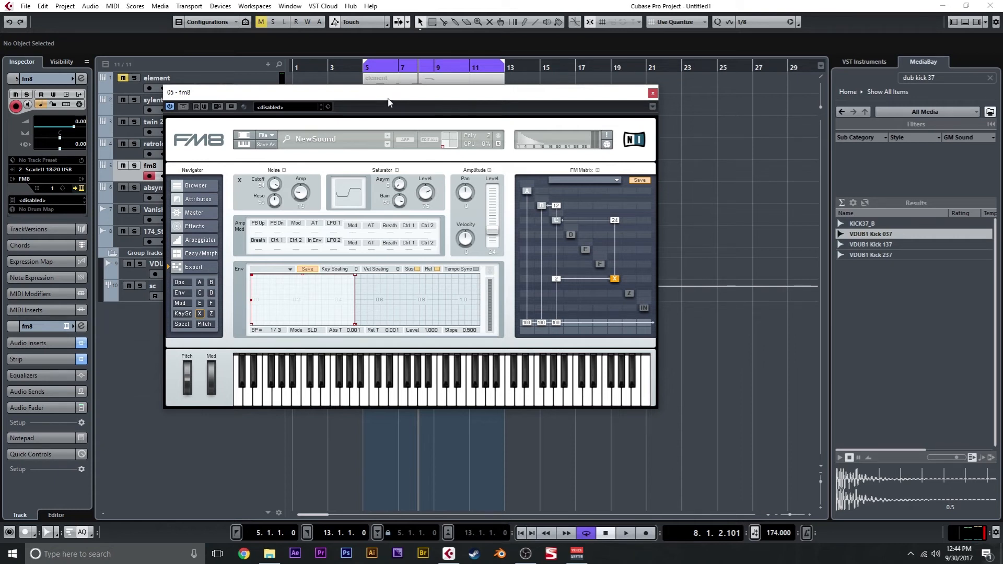
{"action": "left_click_drag", "start_coordinate": [388, 102], "coordinate": [413, 102]}
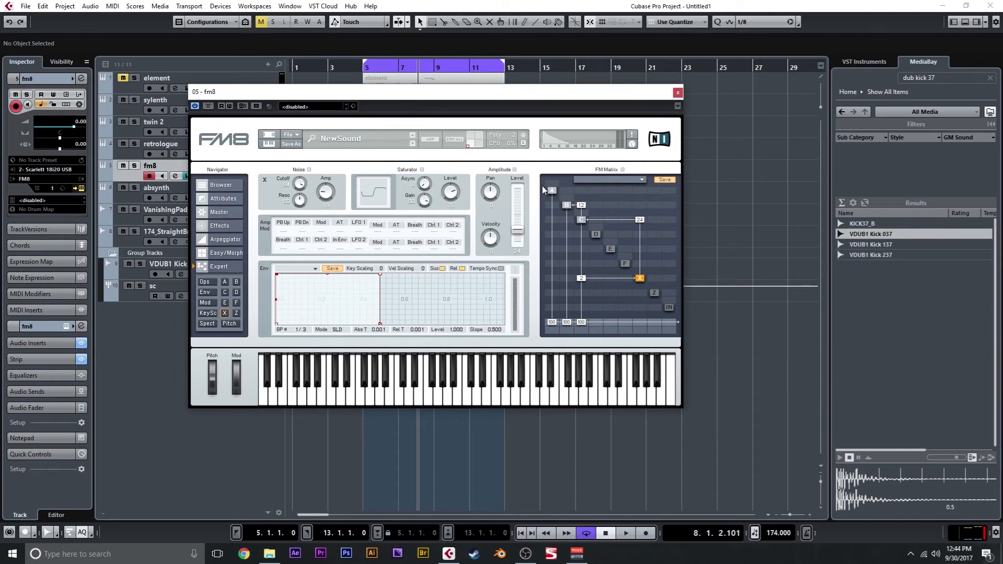
{"action": "left_click_drag", "start_coordinate": [309, 97], "coordinate": [245, 84]}
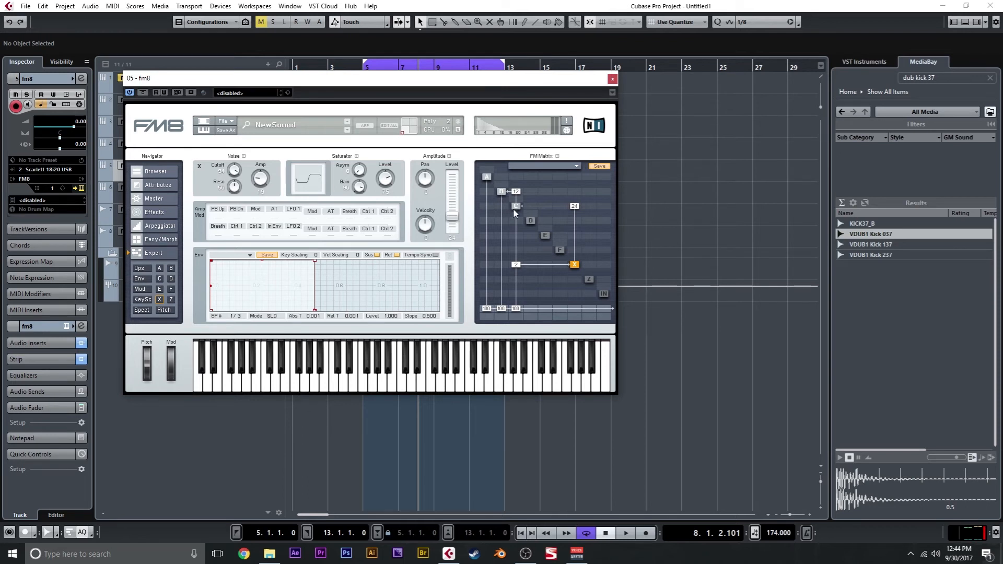
{"action": "left_click", "coordinate": [612, 78]}
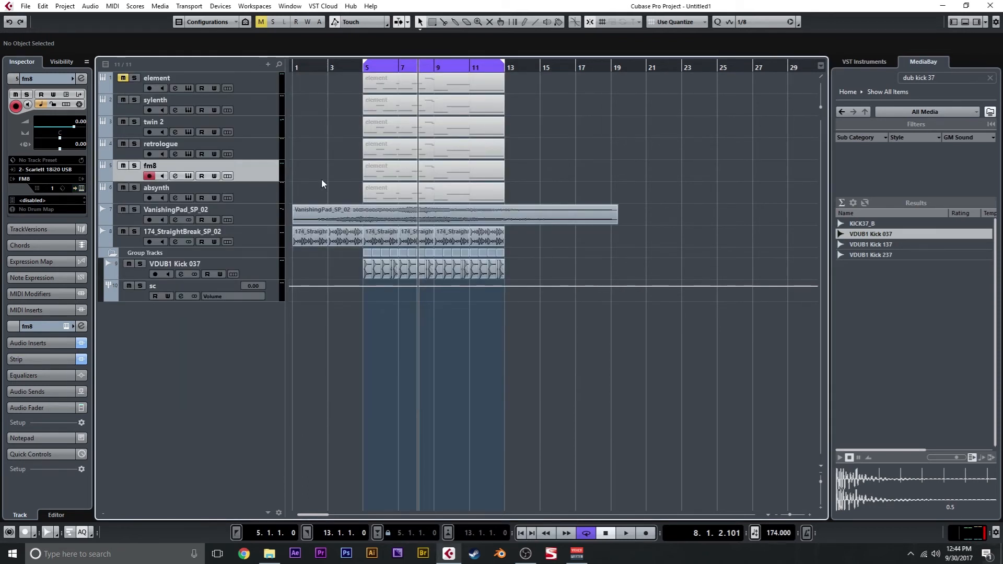
Unmute the fm8 track's part with the Mute tool and return to the Object Selection tool.
{"action": "right_click", "coordinate": [344, 176]}
{"action": "left_click", "coordinate": [425, 176]}
{"action": "left_click", "coordinate": [396, 165]}
{"action": "right_click", "coordinate": [342, 181]}
{"action": "left_click", "coordinate": [342, 181]}
Solo the fm8 track and audition its part from the start of bar 5.
{"action": "key", "text": "KP_1"}
{"action": "left_click", "coordinate": [133, 165]}
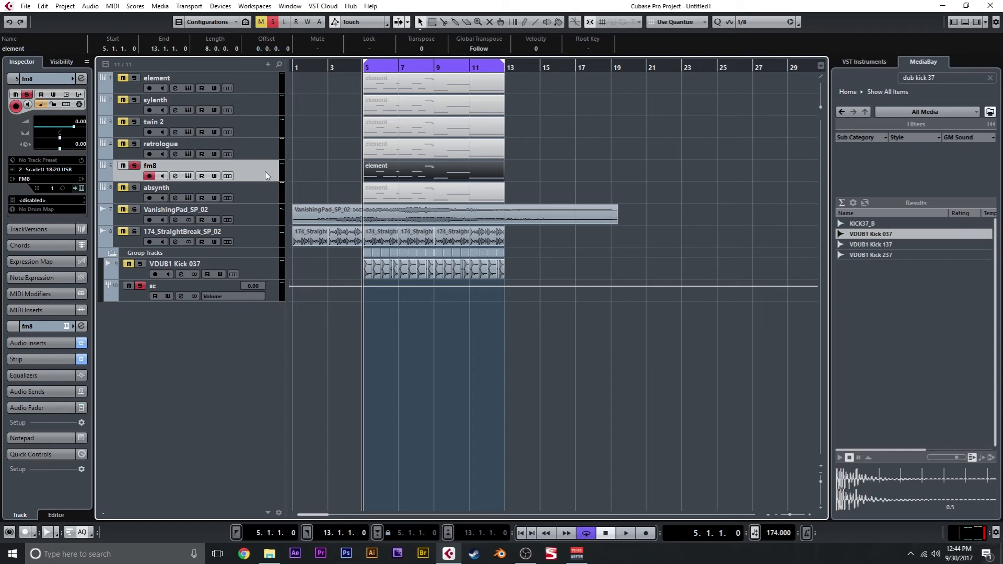
{"action": "key", "text": "space"}
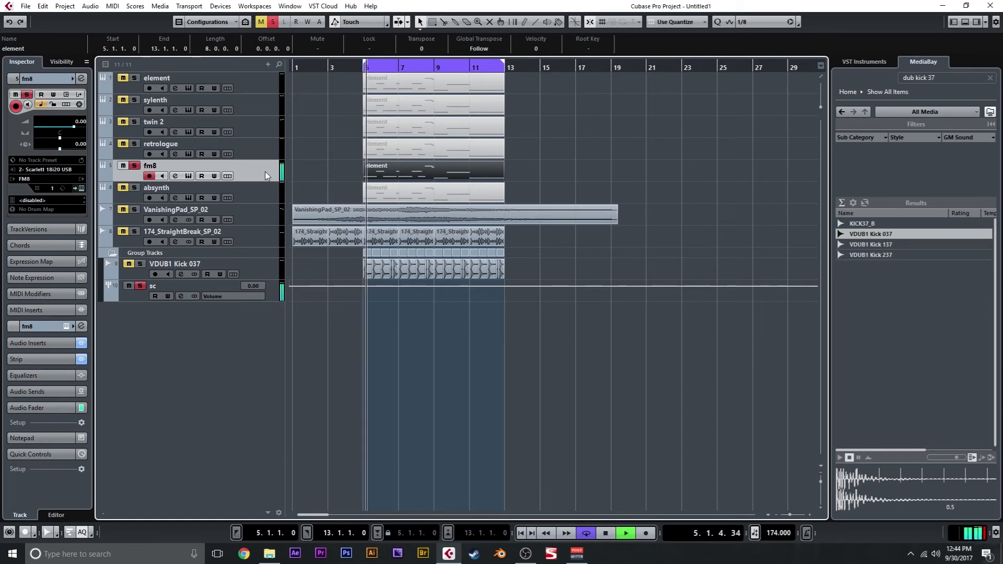
{"action": "key", "text": "space"}
Solo the sylenth track instead of fm8 and place the playhead just before bar 5.
{"action": "left_click", "coordinate": [134, 100]}
{"action": "left_click", "coordinate": [134, 166]}
{"action": "left_click", "coordinate": [360, 70]}
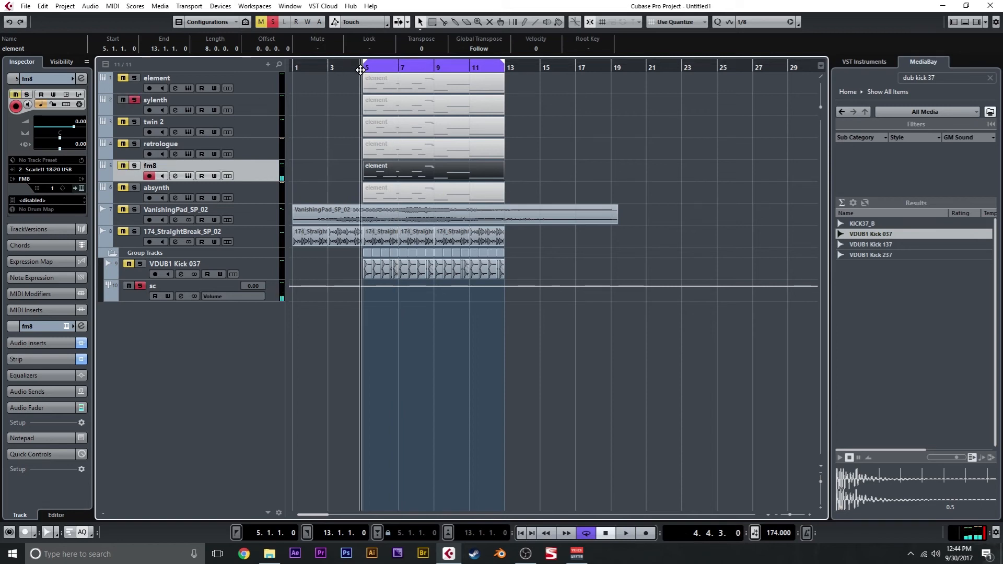
Unmute the sylenth track's part, audition it in solo, and mute it again.
{"action": "right_click", "coordinate": [350, 104]}
{"action": "left_click", "coordinate": [431, 107]}
{"action": "key", "text": "space"}
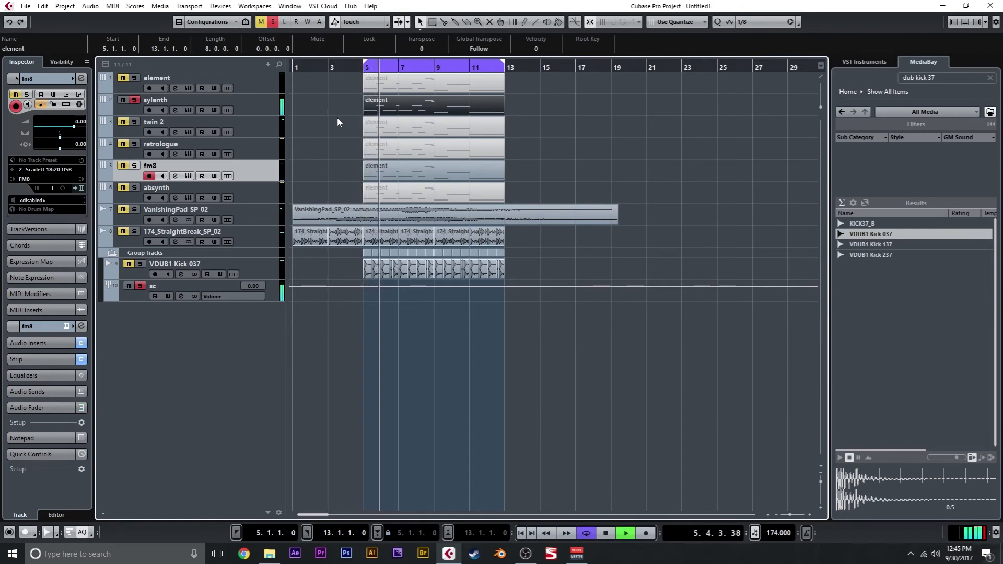
{"action": "key", "text": "space"}
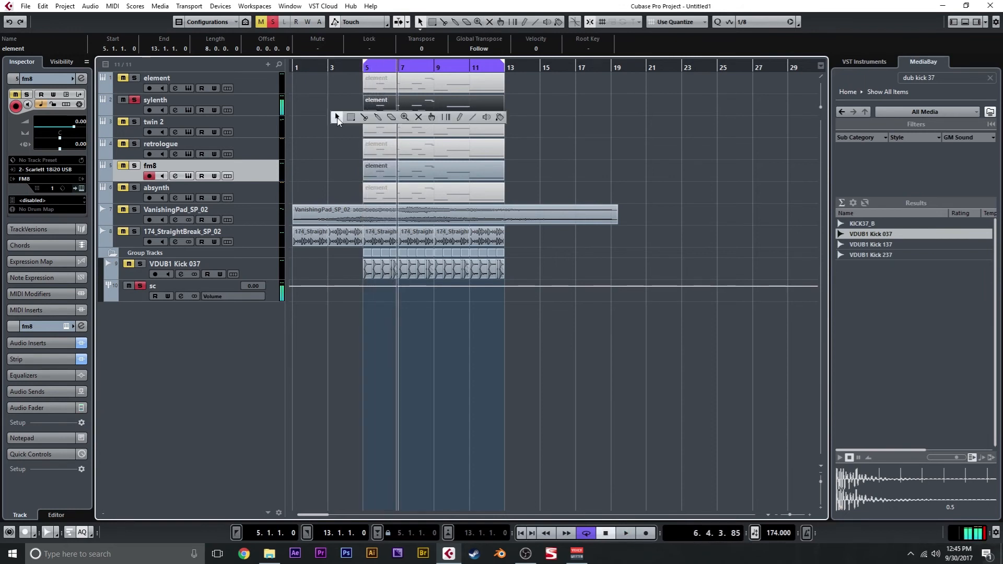
{"action": "key", "text": "7"}
{"action": "left_click", "coordinate": [399, 107]}
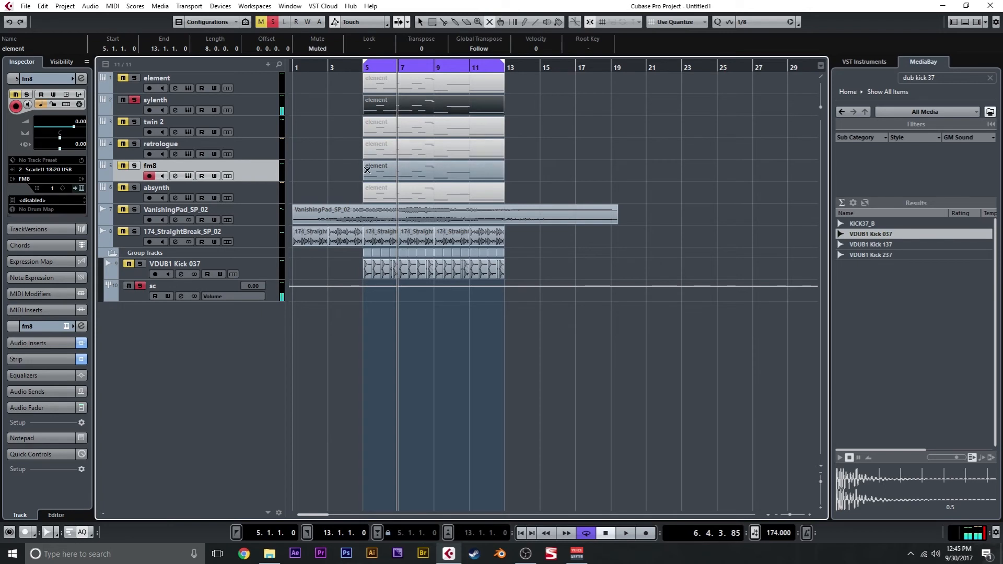
Mute the fm8 track's part, return to the Object Selection tool, and unsolo the sylenth track.
{"action": "left_click", "coordinate": [368, 170]}
{"action": "key", "text": "1"}
{"action": "left_click", "coordinate": [350, 146]}
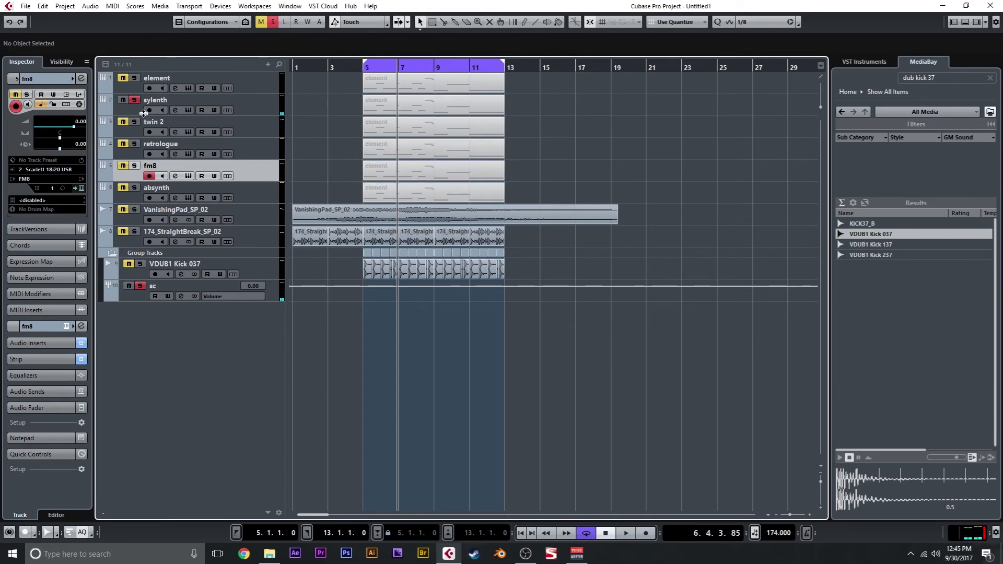
{"action": "left_click", "coordinate": [135, 100]}
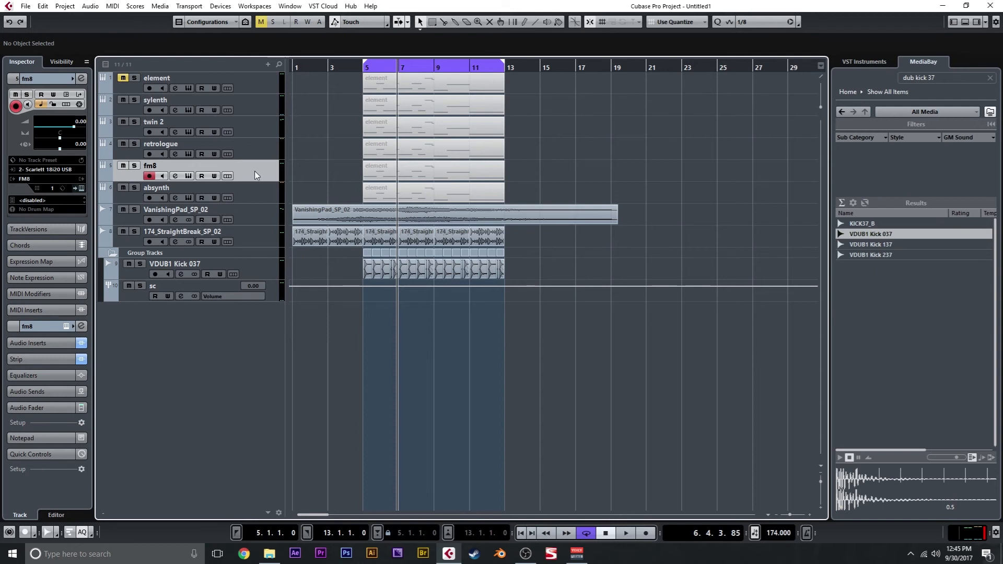
Select the absynth track, unmute its part with the Mute tool, and return to the Object Selection tool.
{"action": "left_click", "coordinate": [258, 192]}
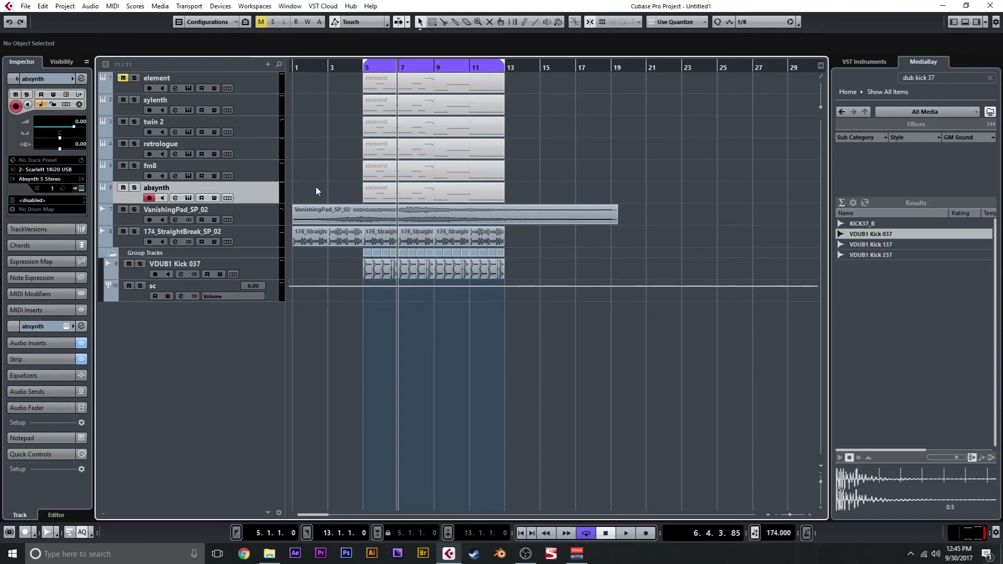
{"action": "right_click", "coordinate": [316, 187]}
{"action": "left_click", "coordinate": [296, 164]}
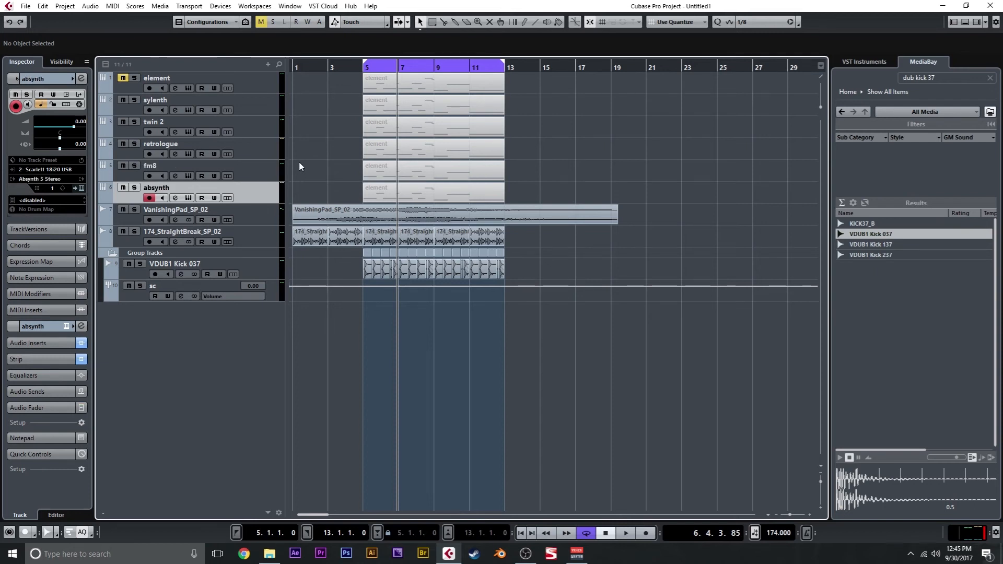
{"action": "right_click", "coordinate": [313, 189]}
{"action": "left_click", "coordinate": [397, 189]}
{"action": "left_click", "coordinate": [397, 190]}
{"action": "right_click", "coordinate": [342, 188]}
{"action": "left_click", "coordinate": [343, 188]}
{"action": "left_click", "coordinate": [339, 188]}
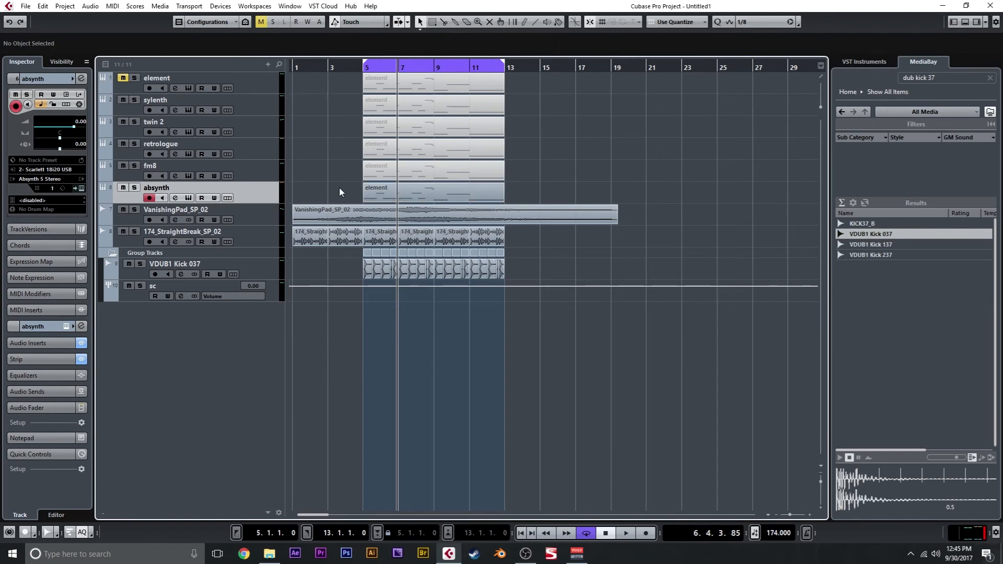
Open the absynth track's instrument and examine its Wave, Patch, Envelope and LFO pages.
{"action": "left_click", "coordinate": [187, 198]}
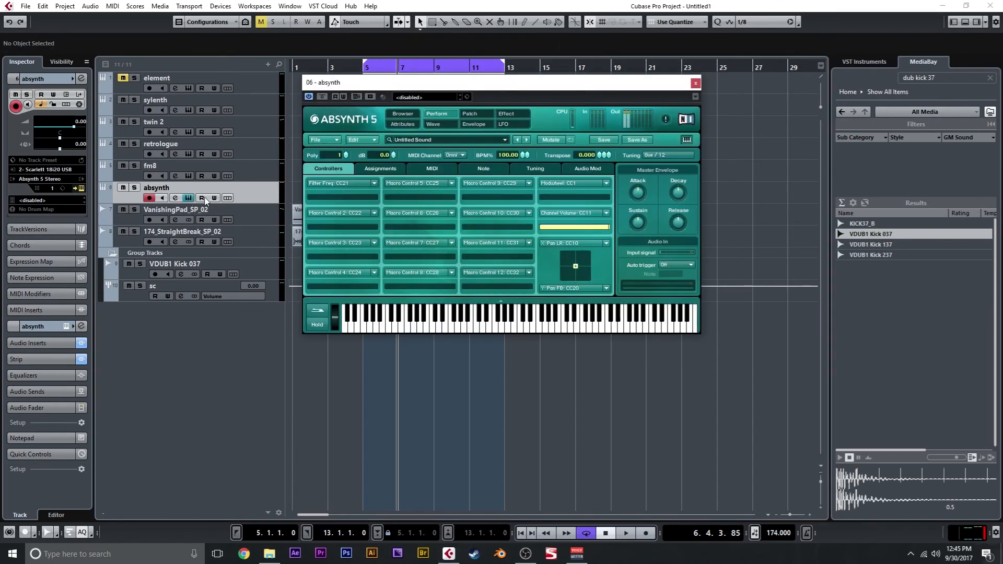
{"action": "left_click_drag", "start_coordinate": [450, 92], "coordinate": [309, 95]}
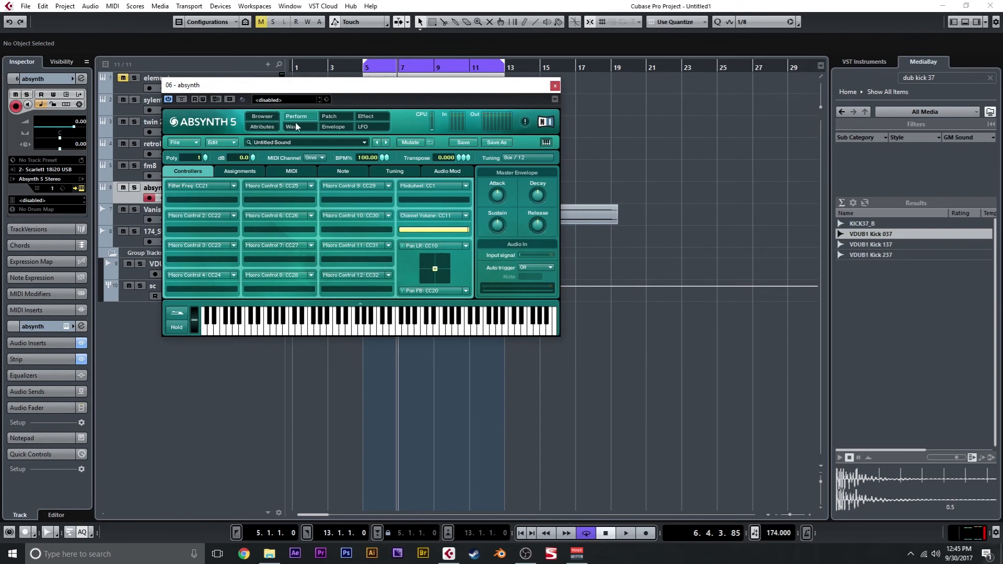
{"action": "left_click", "coordinate": [293, 127]}
{"action": "left_click", "coordinate": [329, 116]}
{"action": "left_click", "coordinate": [338, 130]}
{"action": "left_click", "coordinate": [366, 127]}
{"action": "left_click", "coordinate": [329, 117]}
{"action": "left_click", "coordinate": [335, 128]}
{"action": "left_click", "coordinate": [292, 127]}
Examine the MIDI, Note, Tuning and Audio Mod settings of Absynth's Perform page, and return to the Patch page.
{"action": "left_click", "coordinate": [296, 116]}
{"action": "left_click", "coordinate": [276, 170]}
{"action": "left_click", "coordinate": [355, 170]}
{"action": "left_click", "coordinate": [394, 171]}
{"action": "left_click", "coordinate": [427, 174]}
{"action": "left_click", "coordinate": [329, 116]}
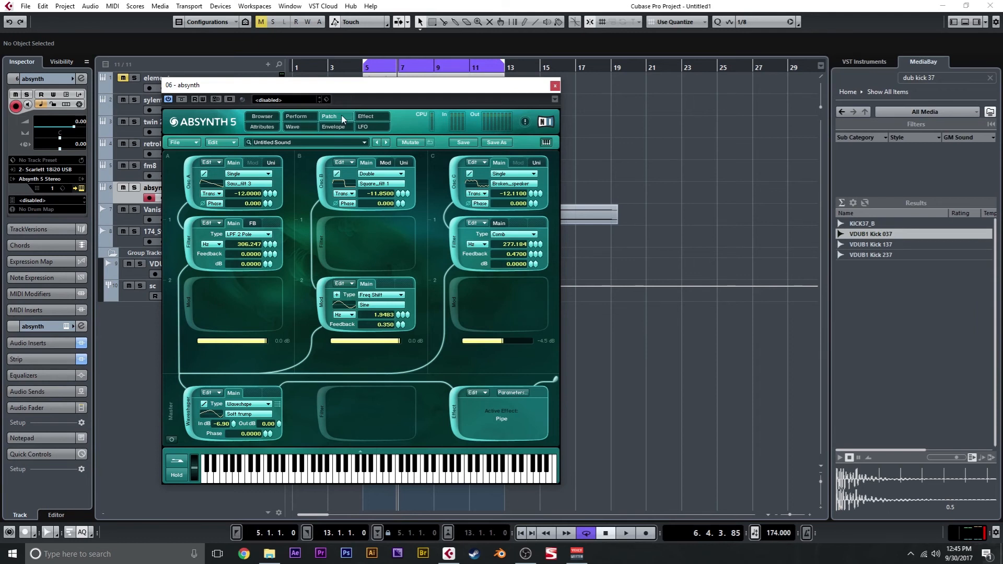
Look over the presets in Absynth's Browser and return to the Patch page by way of Perform.
{"action": "left_click", "coordinate": [262, 116]}
{"action": "left_click_drag", "start_coordinate": [551, 195], "coordinate": [537, 168]}
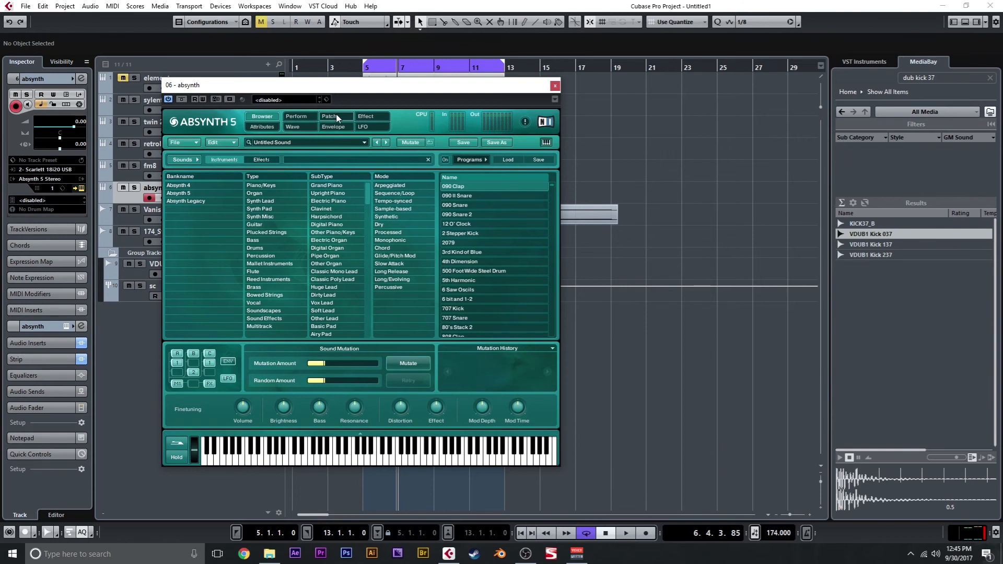
{"action": "left_click_drag", "start_coordinate": [553, 187], "coordinate": [534, 180]}
{"action": "left_click", "coordinate": [296, 117]}
{"action": "left_click", "coordinate": [328, 117]}
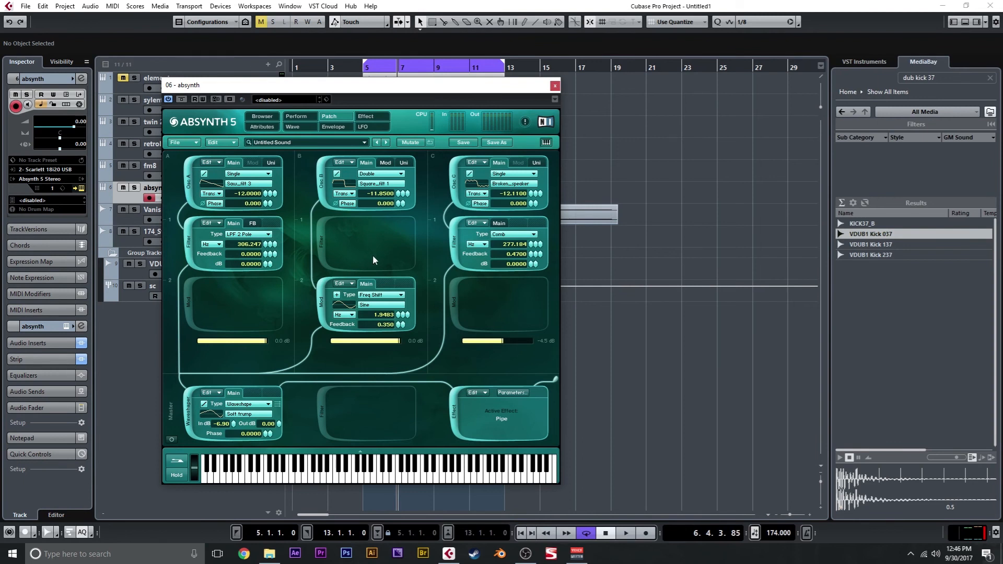
Enable the empty Mod module of channel C, view its available types, and switch the module off again.
{"action": "left_click", "coordinate": [451, 305]}
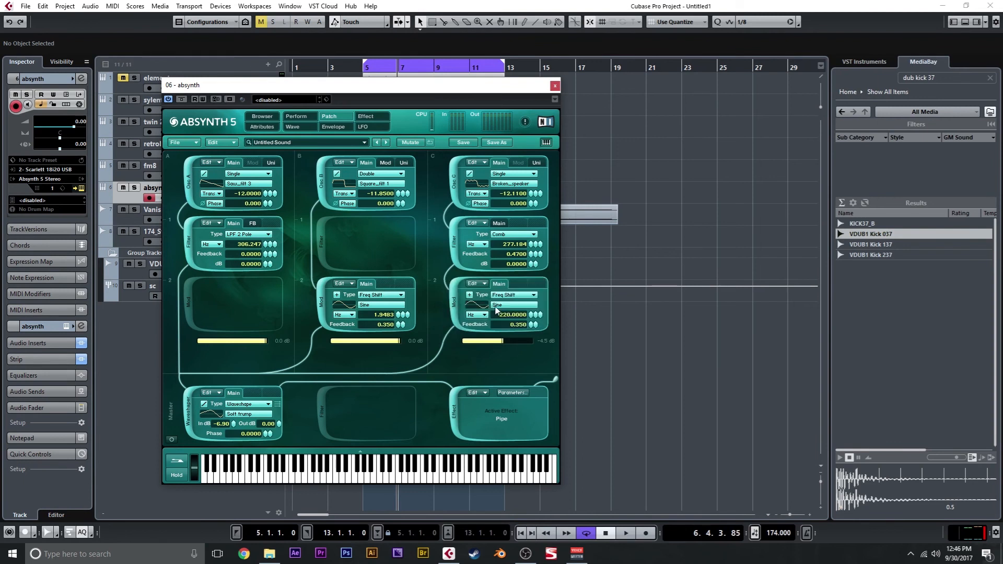
{"action": "left_click", "coordinate": [509, 296]}
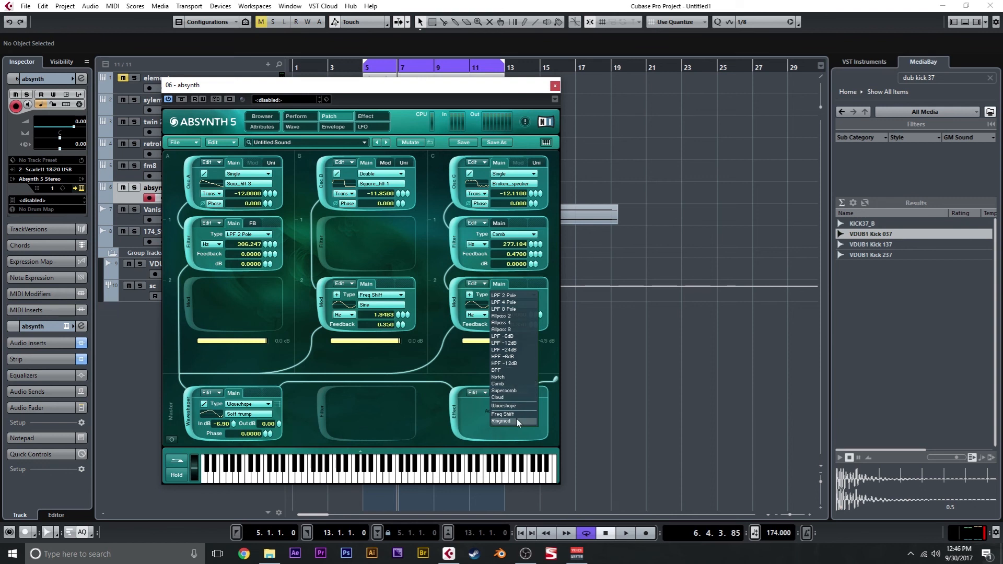
{"action": "left_click", "coordinate": [451, 302]}
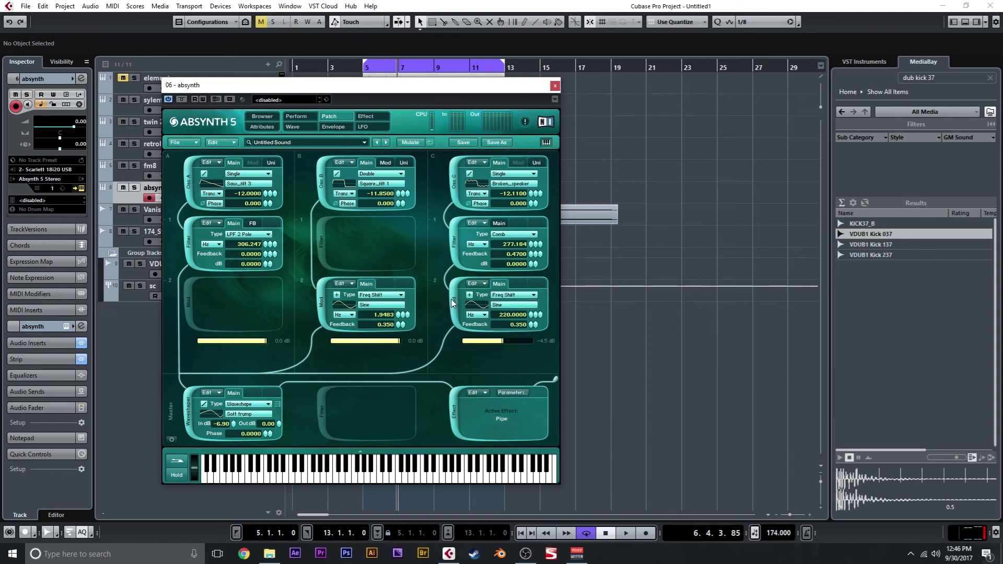
{"action": "left_click", "coordinate": [451, 300]}
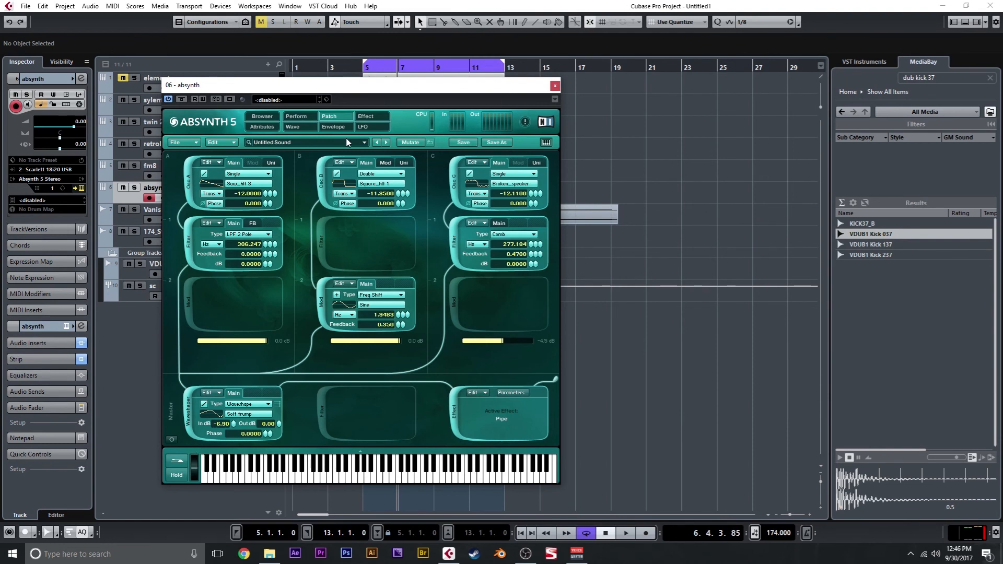
Examine Absynth's Effect, LFO and Envelope pages, including the Filter C1 Freq envelope, and close the instrument.
{"action": "left_click", "coordinate": [332, 127]}
{"action": "left_click", "coordinate": [365, 116]}
{"action": "left_click", "coordinate": [368, 128]}
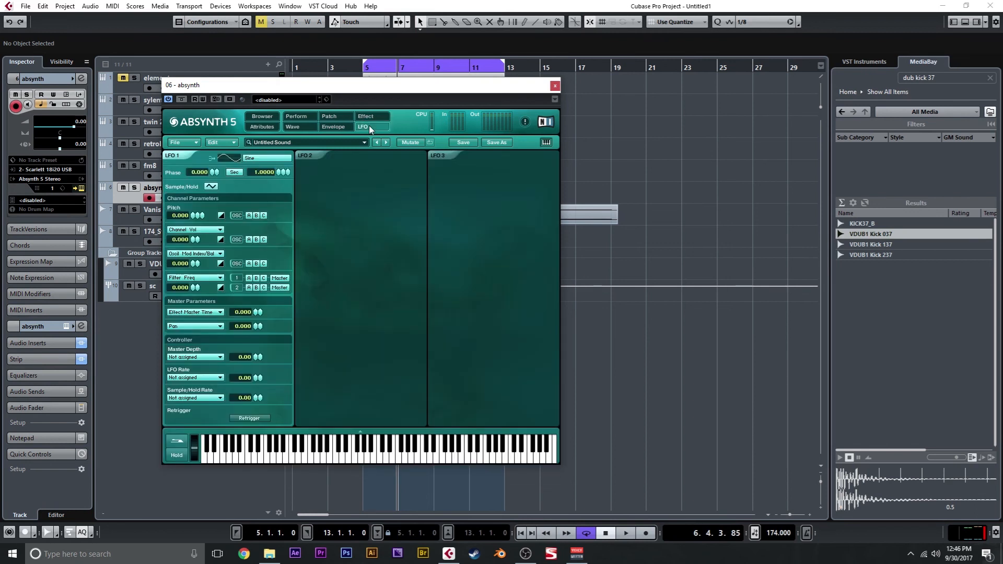
{"action": "left_click", "coordinate": [333, 126]}
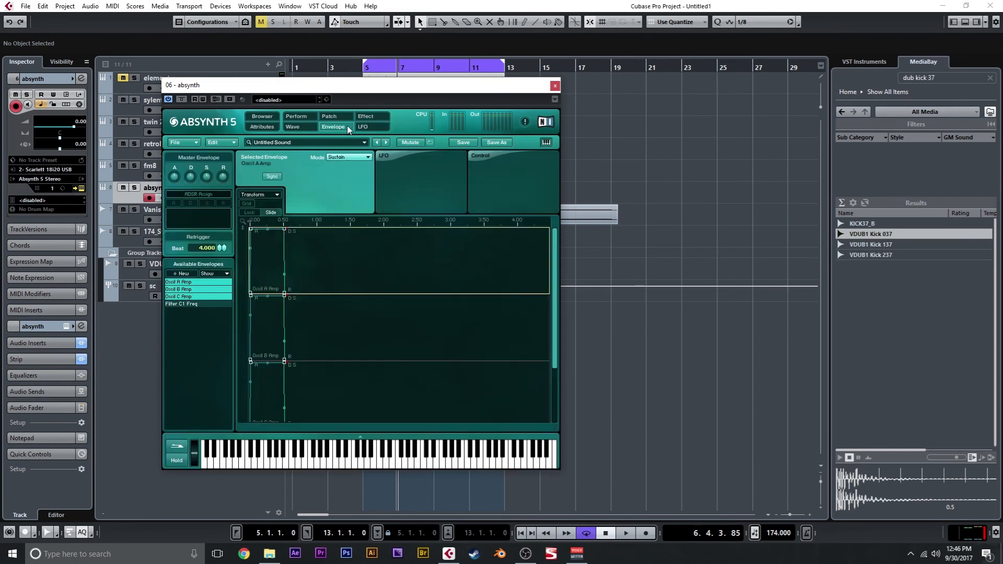
{"action": "left_click", "coordinate": [194, 304]}
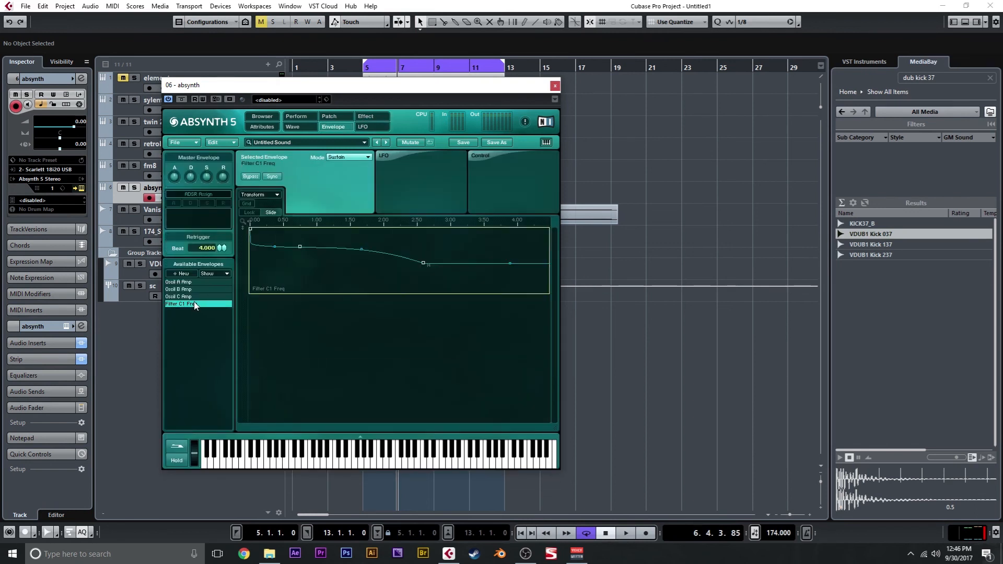
{"action": "left_click", "coordinate": [374, 118]}
{"action": "left_click", "coordinate": [330, 116]}
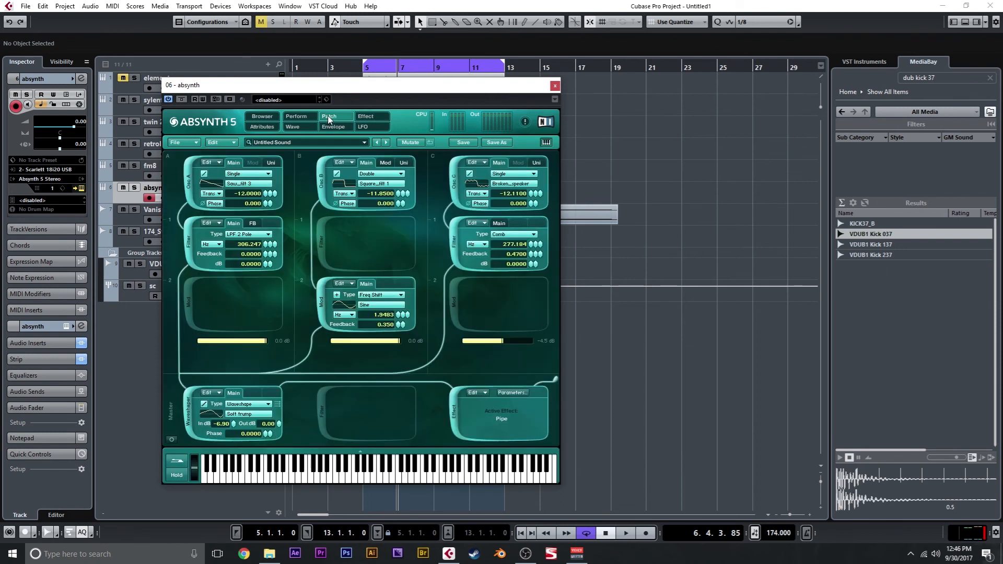
{"action": "left_click", "coordinate": [554, 86]}
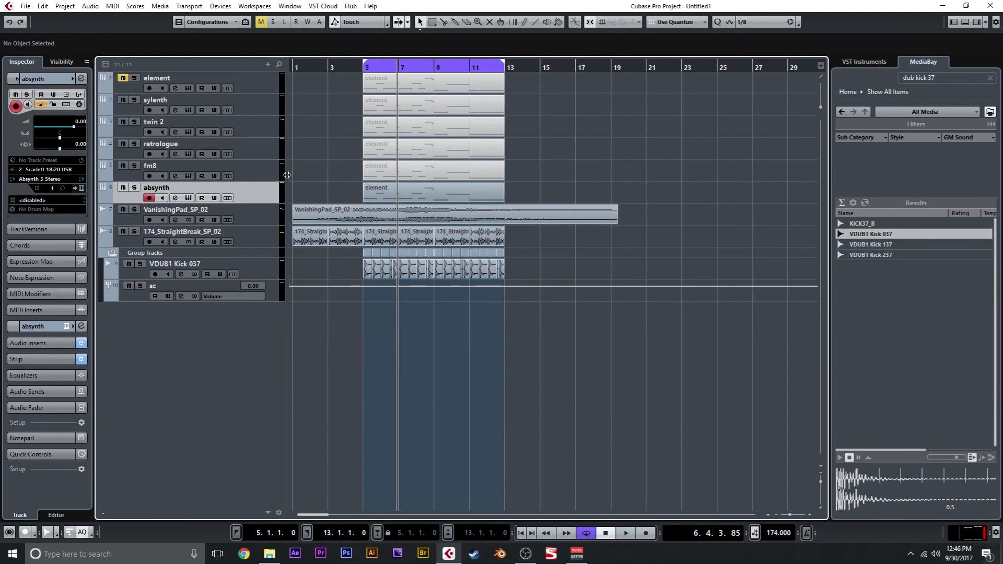
Solo the absynth track and audition its part from just before bar 5.
{"action": "left_click", "coordinate": [361, 68]}
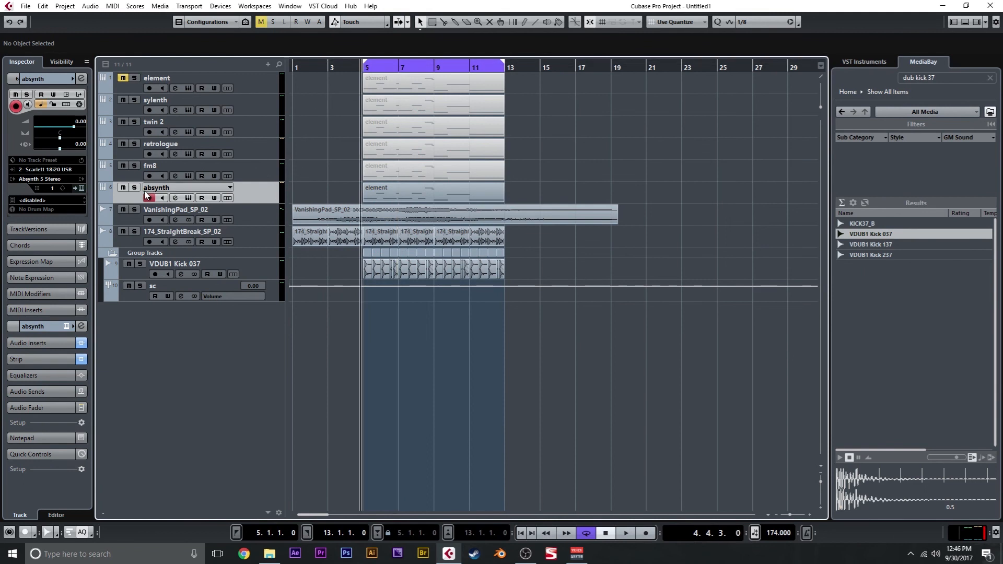
{"action": "key", "text": "s"}
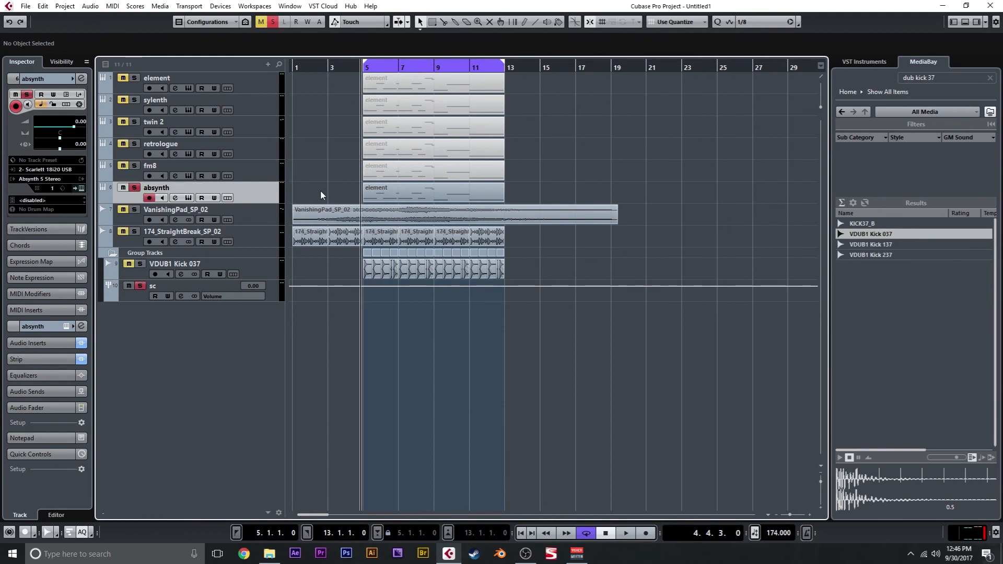
{"action": "key", "text": "space"}
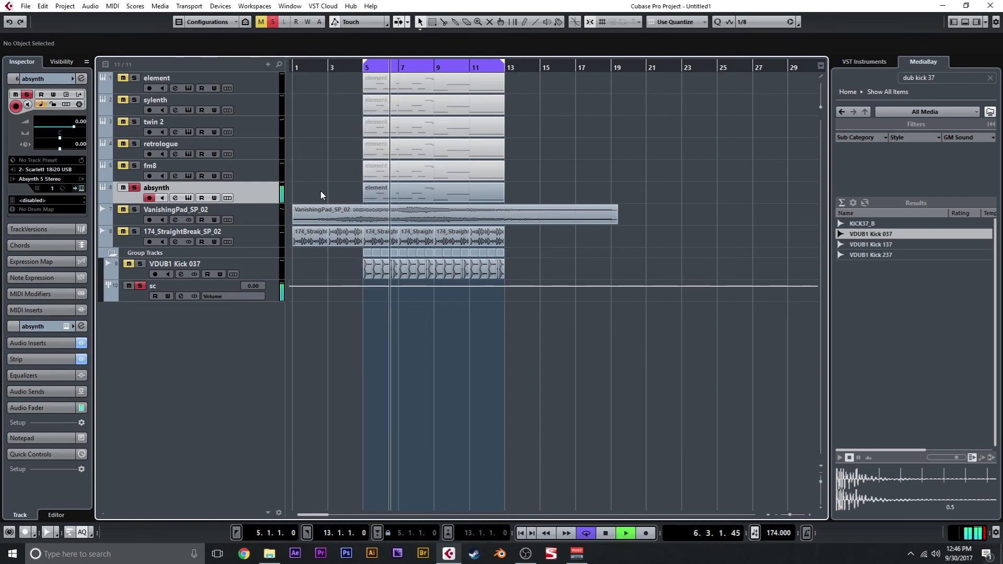
{"action": "key", "text": "space"}
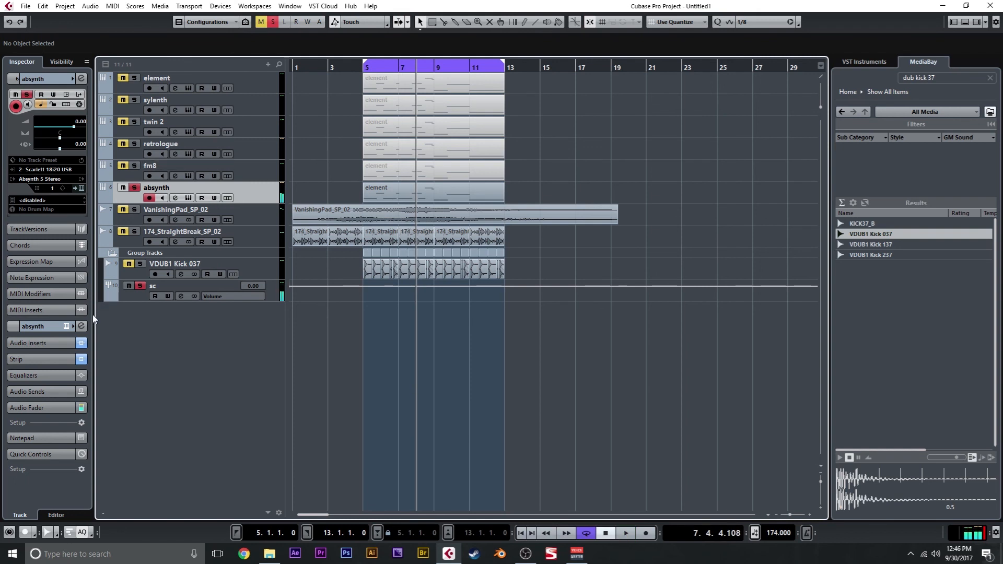
Bypass the absynth track's audio inserts and channel strip, and audition the dry part from just before bar 5.
{"action": "left_click", "coordinate": [80, 343]}
{"action": "left_click", "coordinate": [82, 359]}
{"action": "left_click", "coordinate": [360, 68]}
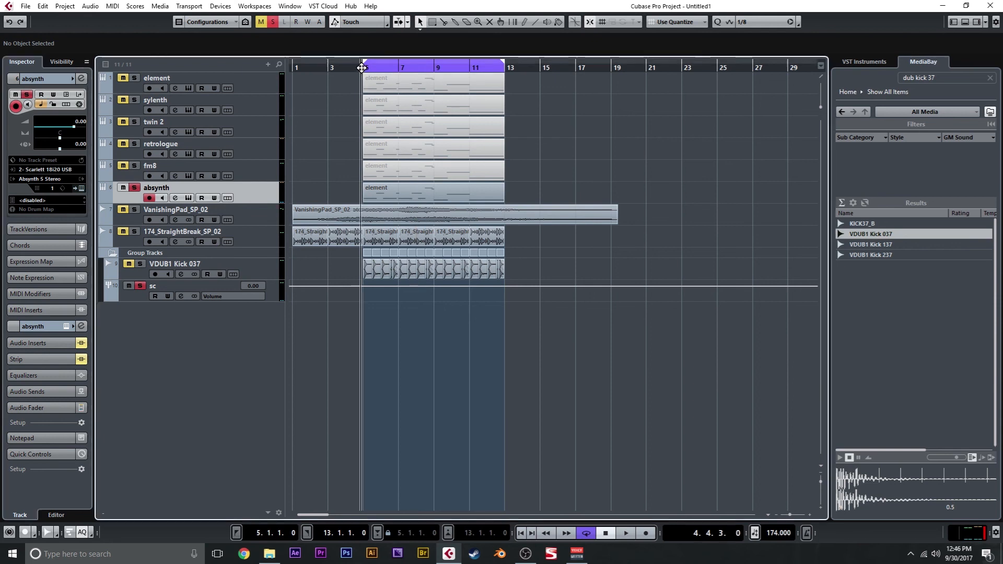
{"action": "key", "text": "space"}
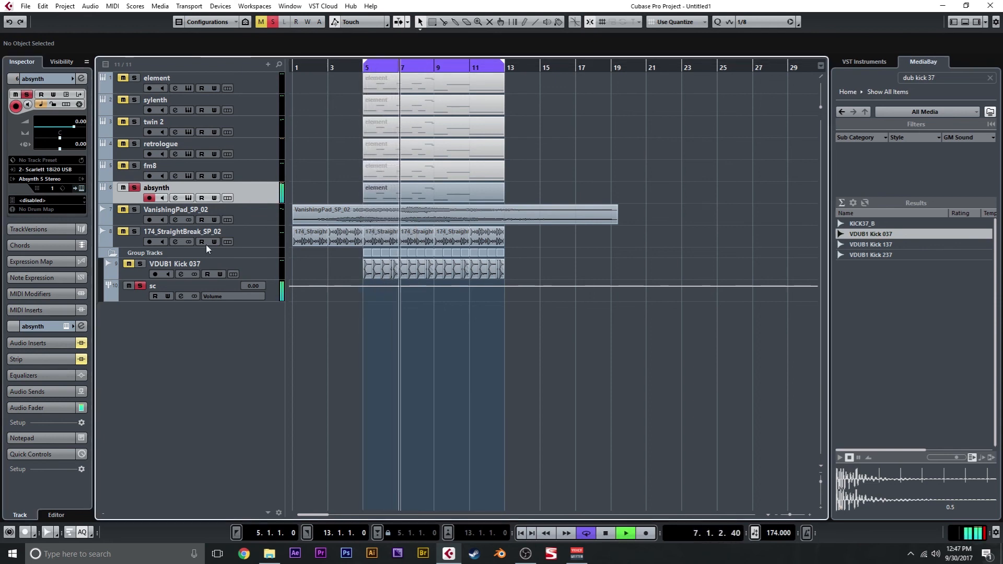
{"action": "key", "text": "space"}
Reactivate absynth's channel strip, audition the part from before bar 5 with the inserts still bypassed, and reactivate the audio inserts.
{"action": "left_click", "coordinate": [82, 360]}
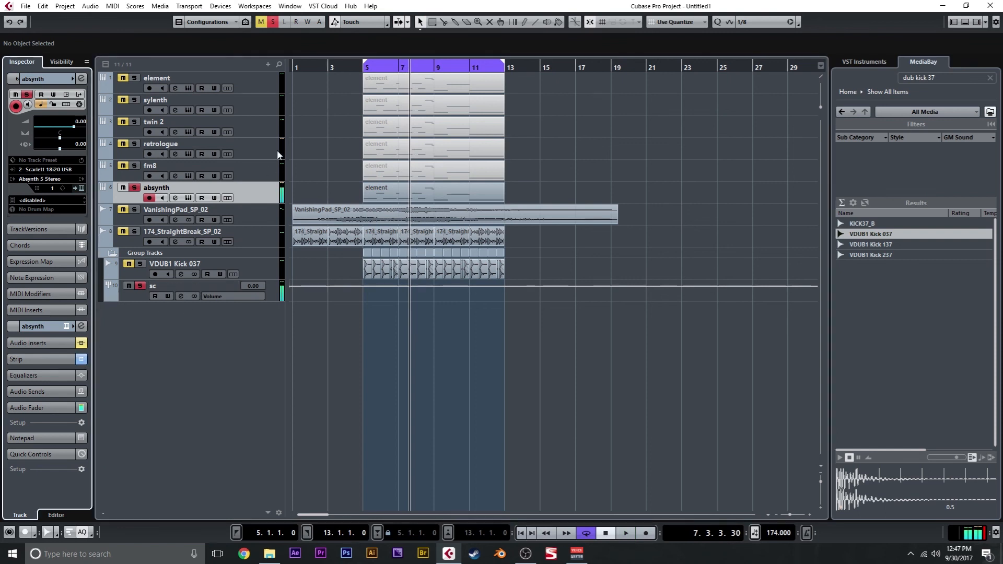
{"action": "left_click", "coordinate": [356, 68]}
{"action": "key", "text": "space"}
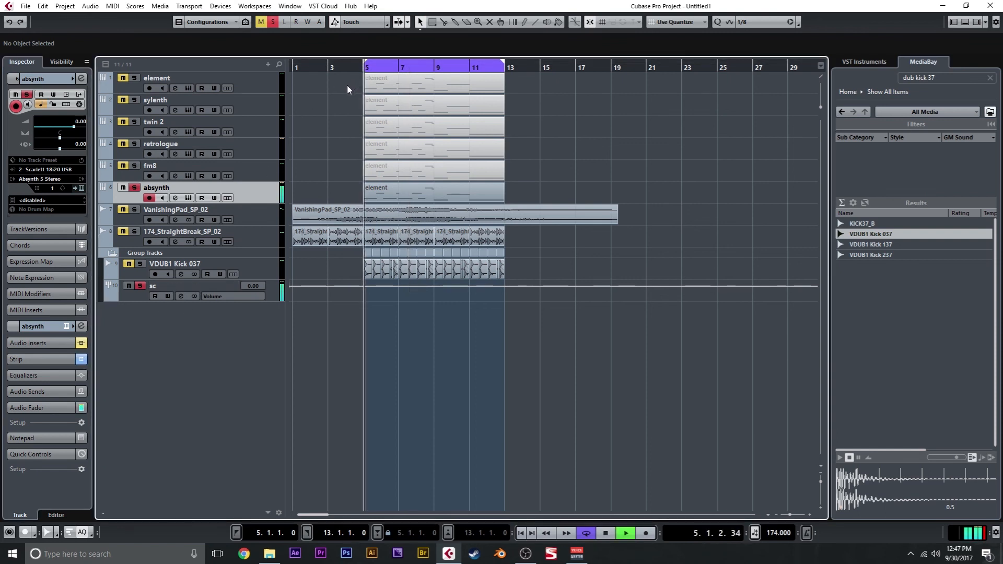
{"action": "key", "text": "space"}
{"action": "left_click", "coordinate": [81, 343]}
Unsolo the absynth track and select all six synth tracks from element through absynth.
{"action": "key", "text": "s"}
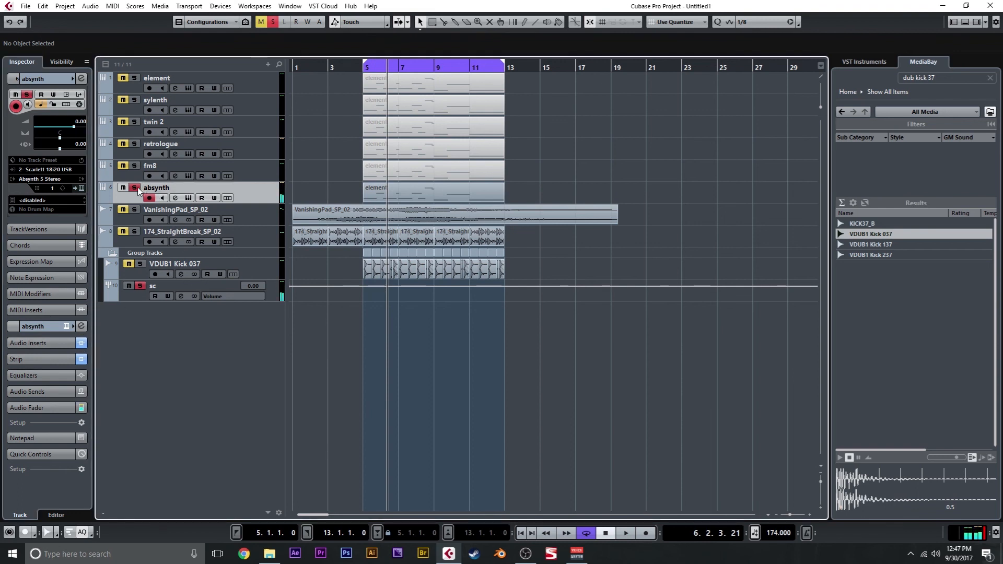
{"action": "left_click", "coordinate": [266, 91]}
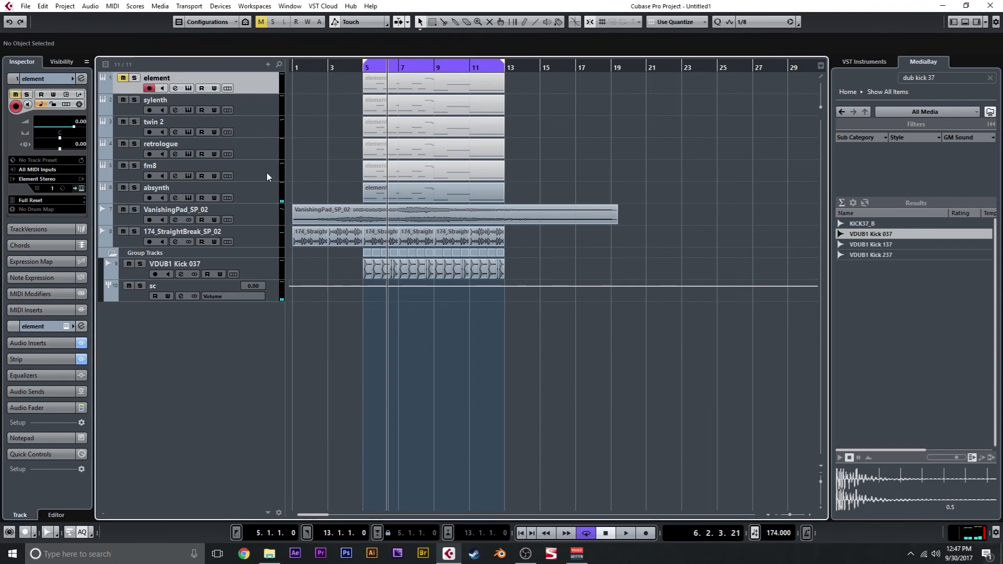
{"action": "left_click", "coordinate": [273, 193], "text": "shift"}
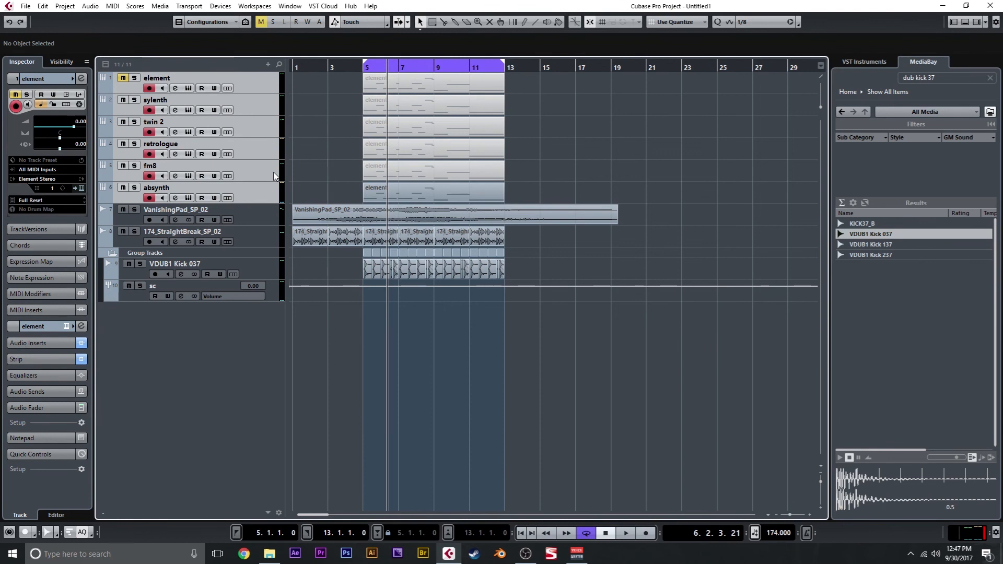